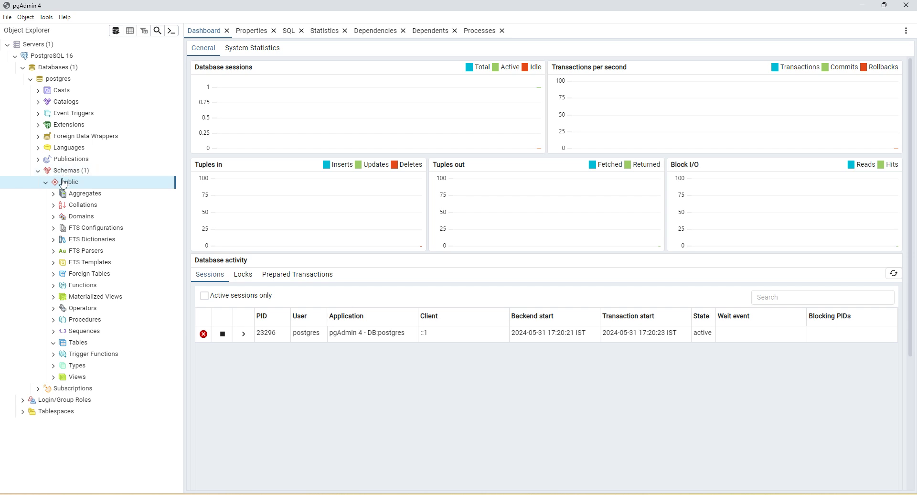
Check the tables in the postgres database's public schema and collapse that database's tree.
left_click(70, 345)
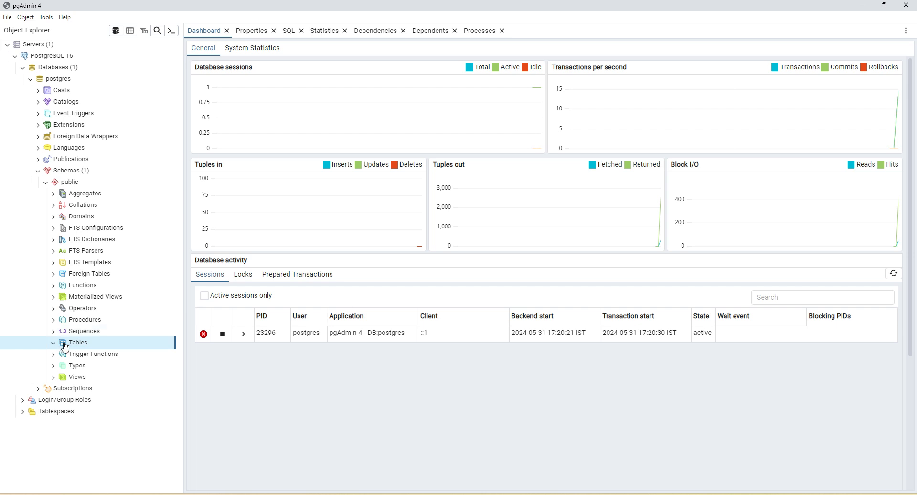
left_click(38, 171)
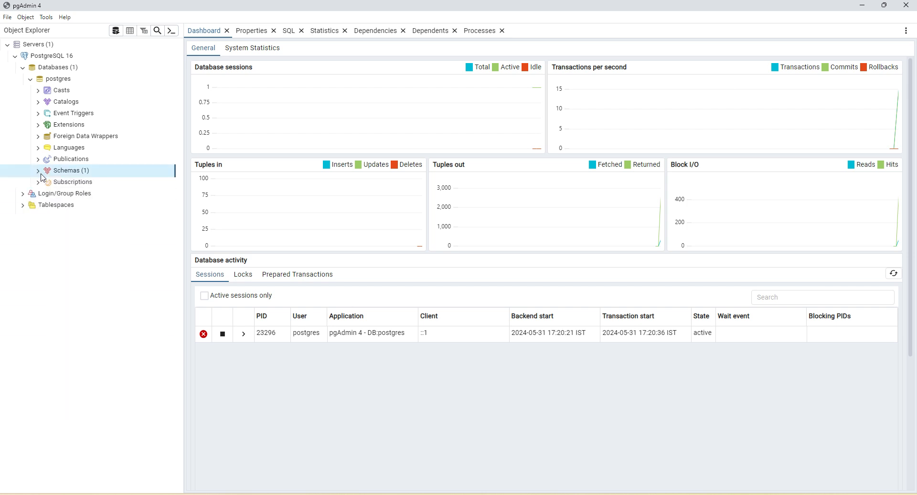
left_click(30, 79)
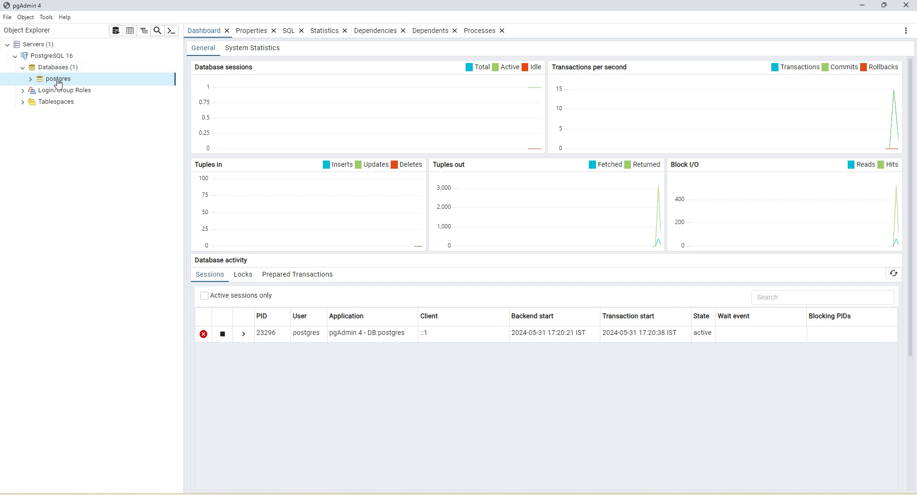
Create a new database named product_master on the PostgreSQL 16 server.
right_click(60, 70)
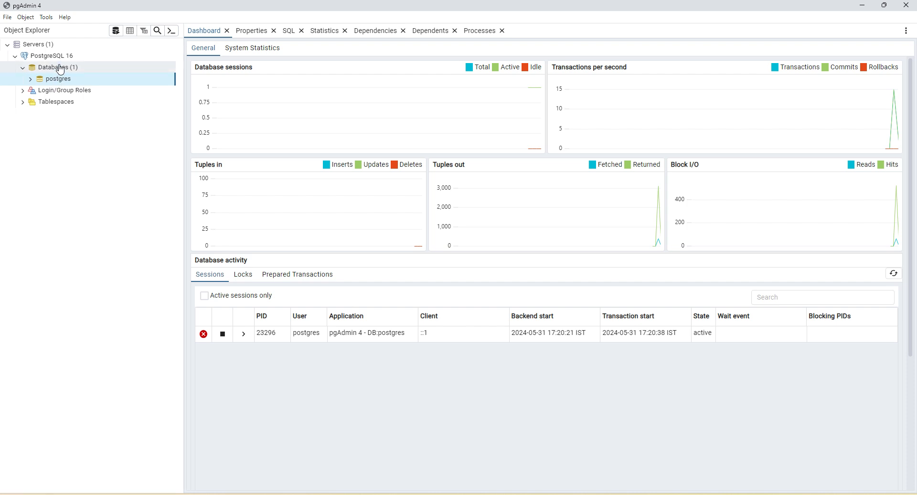
mouse_move(91, 72)
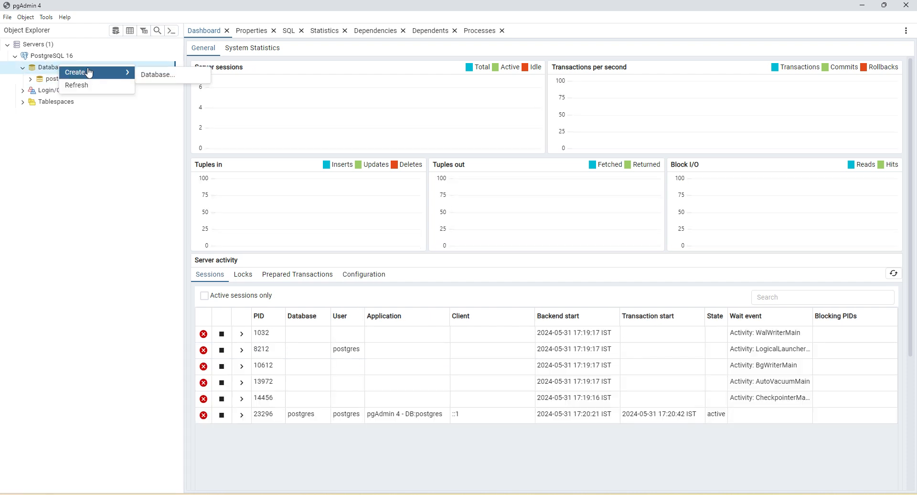
left_click(161, 76)
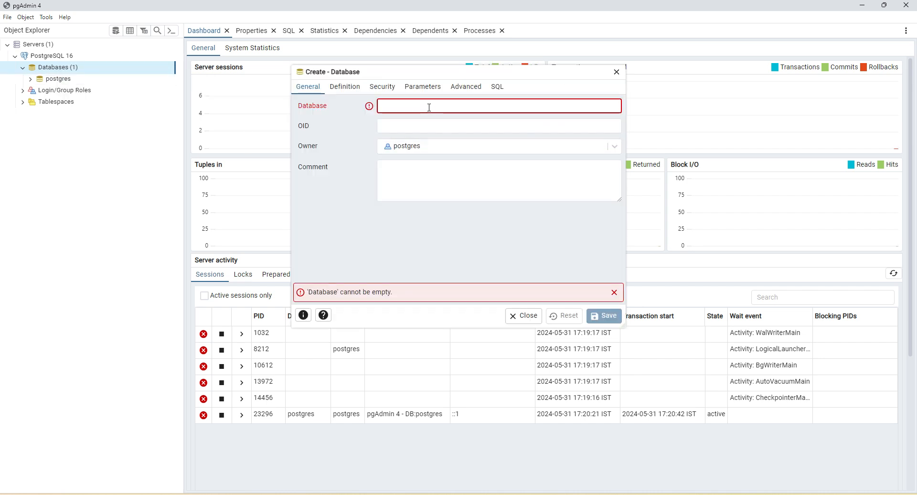
type("product_")
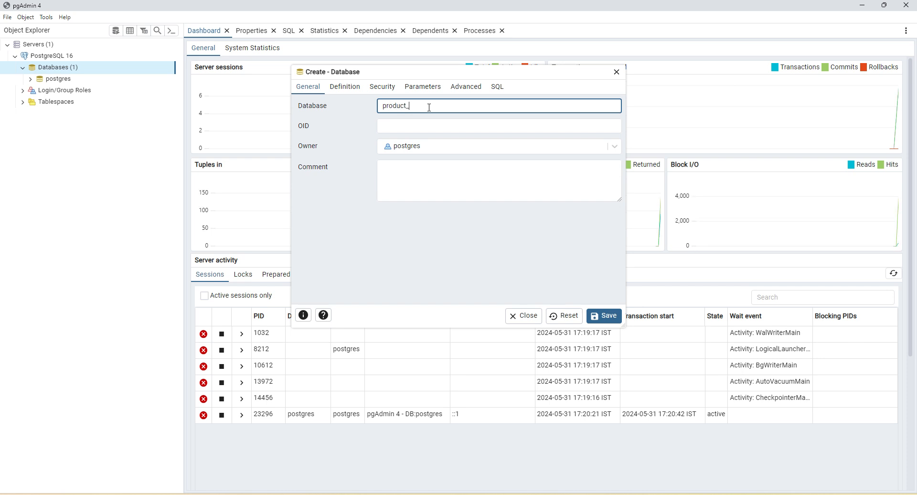
type("master")
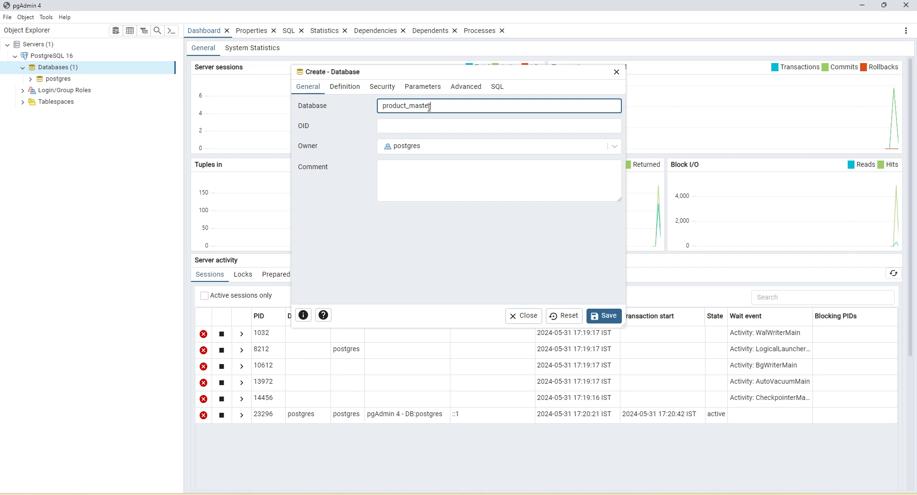
left_click(604, 319)
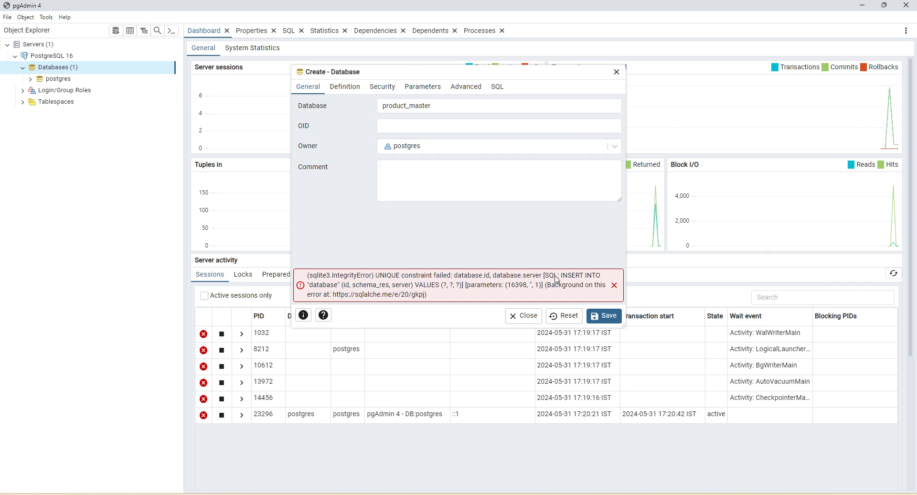
Refresh the list of databases and close the database creation form, discarding its contents.
left_click(615, 285)
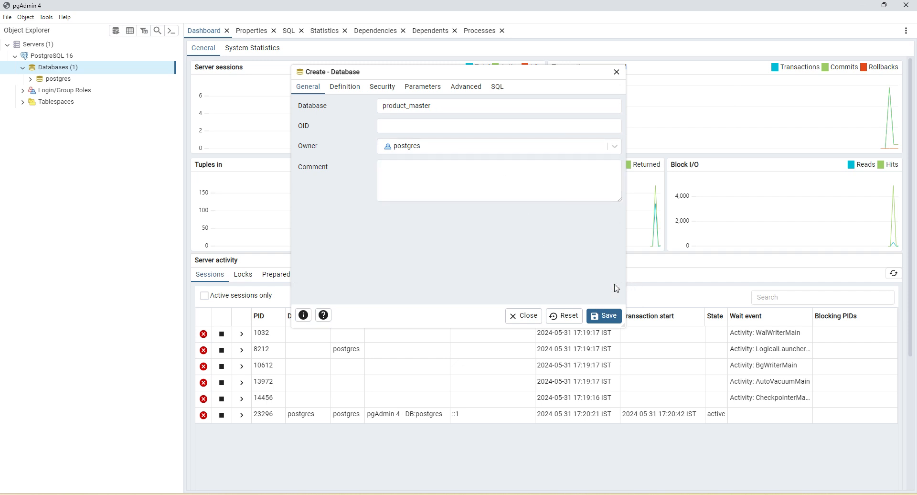
right_click(59, 70)
left_click(72, 88)
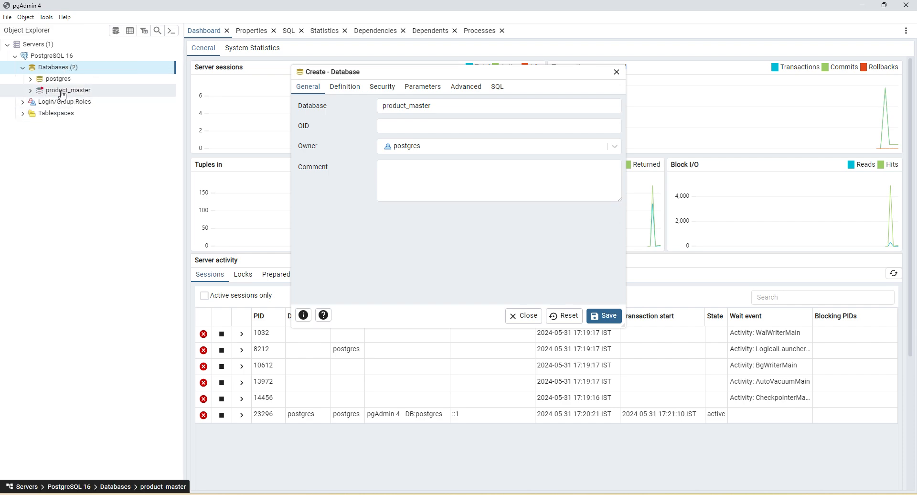
left_click(616, 72)
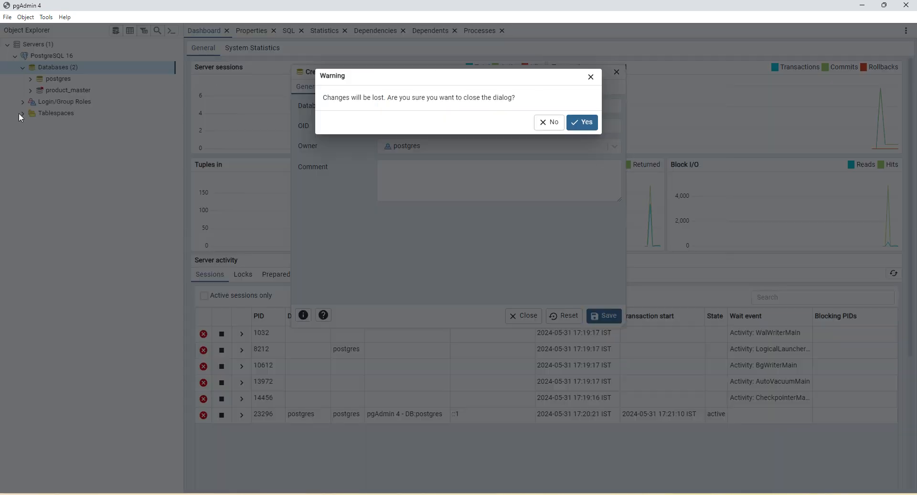
left_click(587, 123)
Start a new table named product in the public schema of the product_master database.
left_click(67, 90)
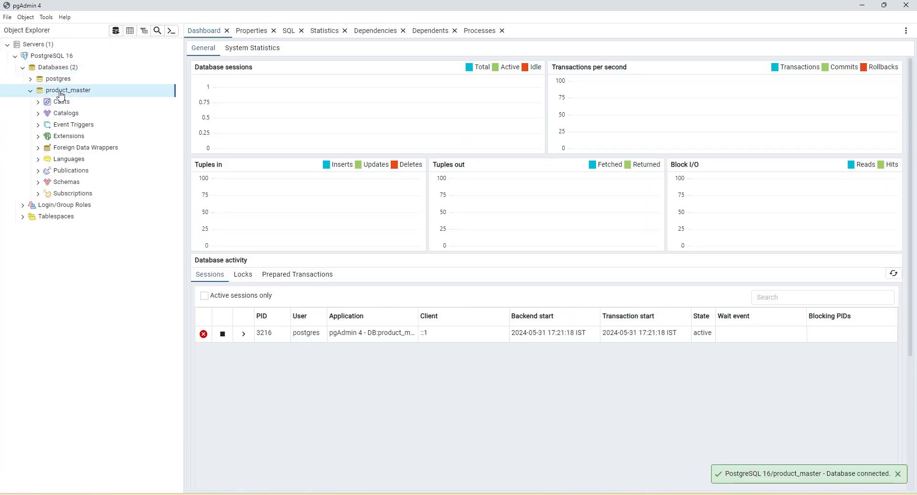
left_click(38, 182)
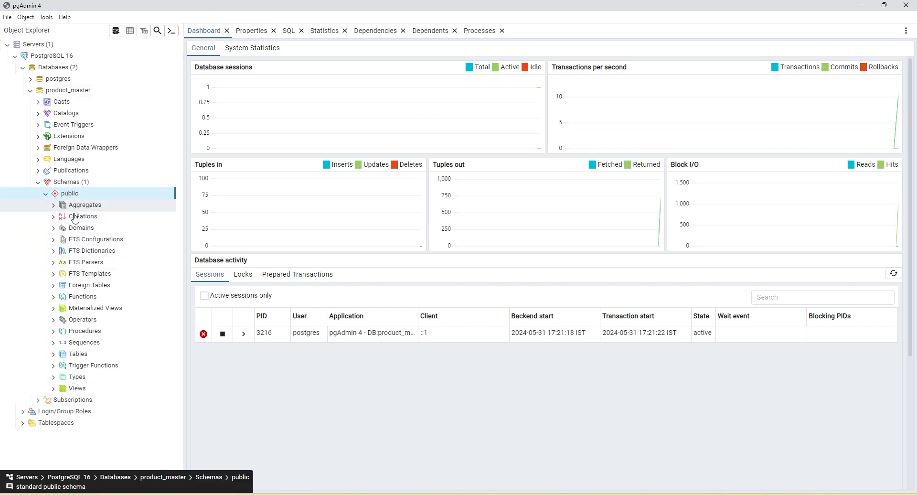
left_click(76, 356)
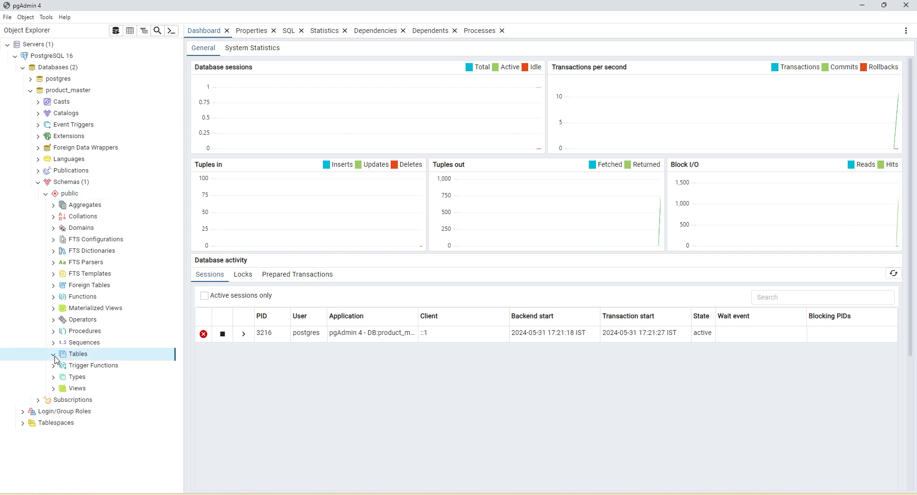
right_click(77, 357)
mouse_move(131, 362)
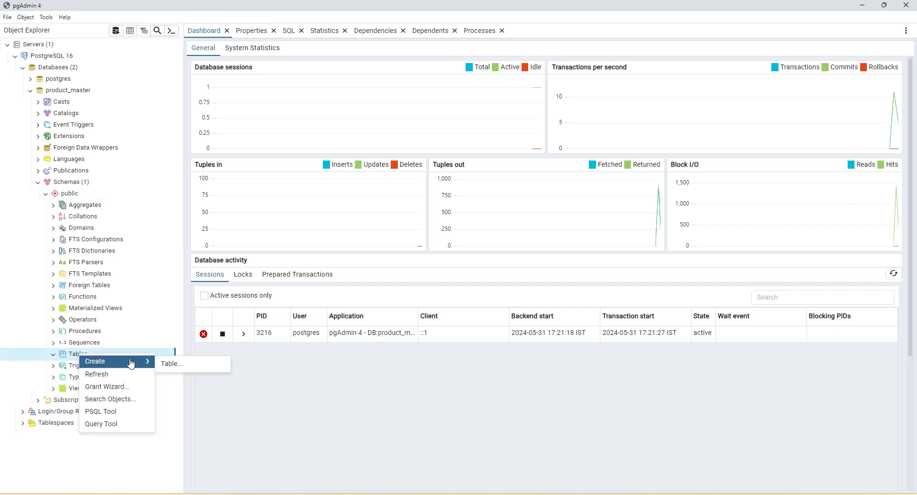
left_click(172, 364)
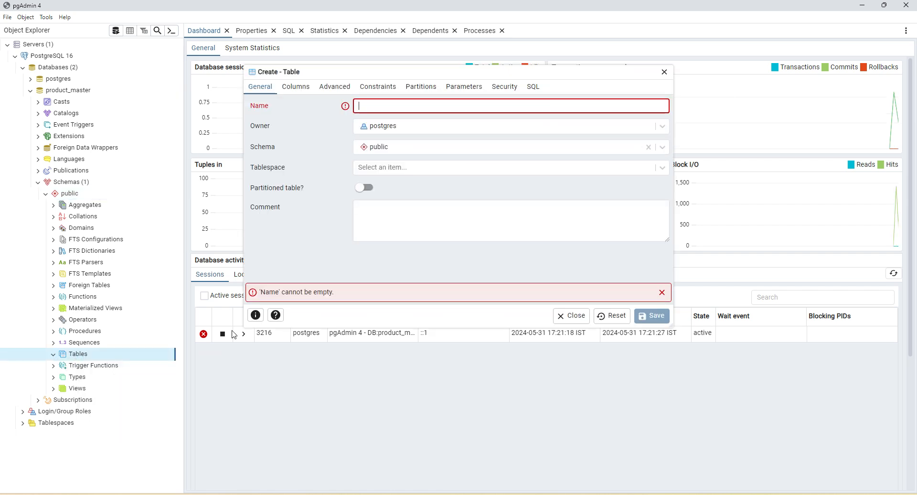
type("product")
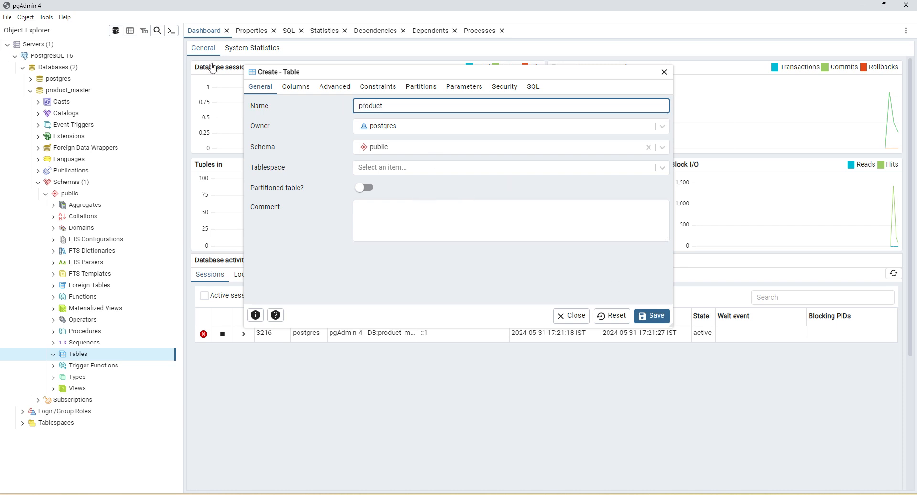
Add a productId column of data type serial to the product table and make it the primary key.
left_click(301, 88)
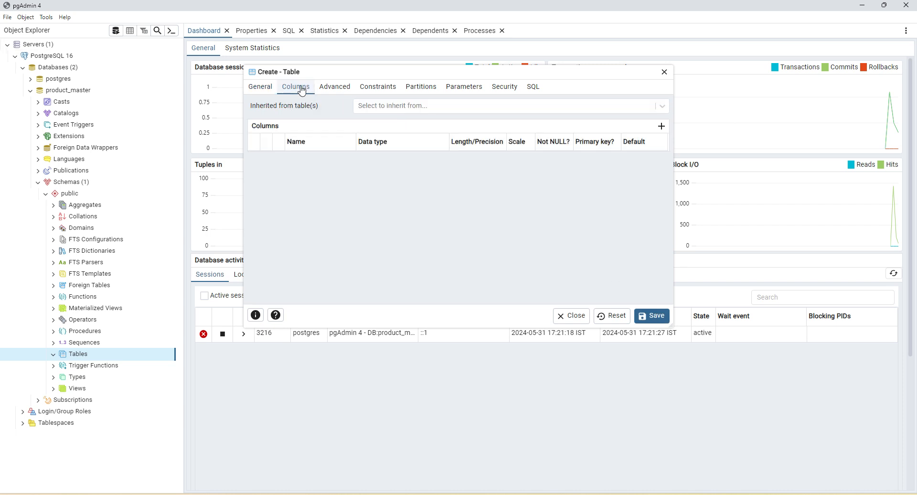
left_click(661, 126)
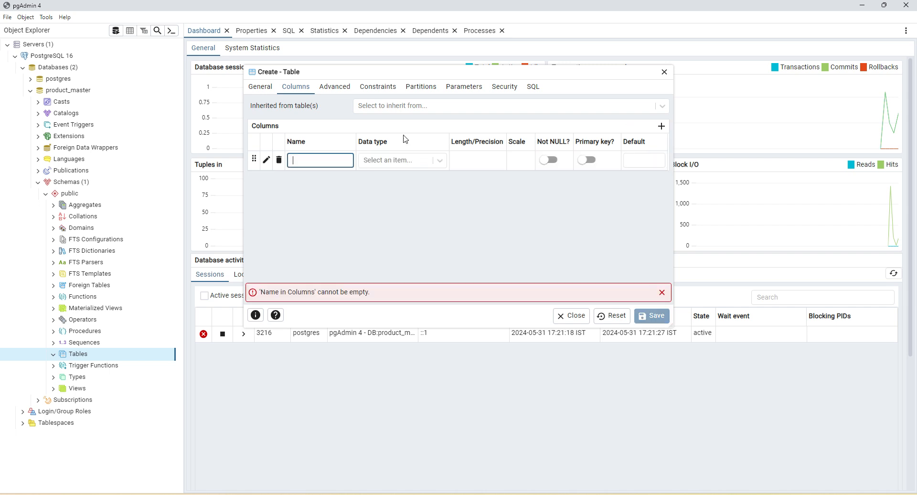
type("pro")
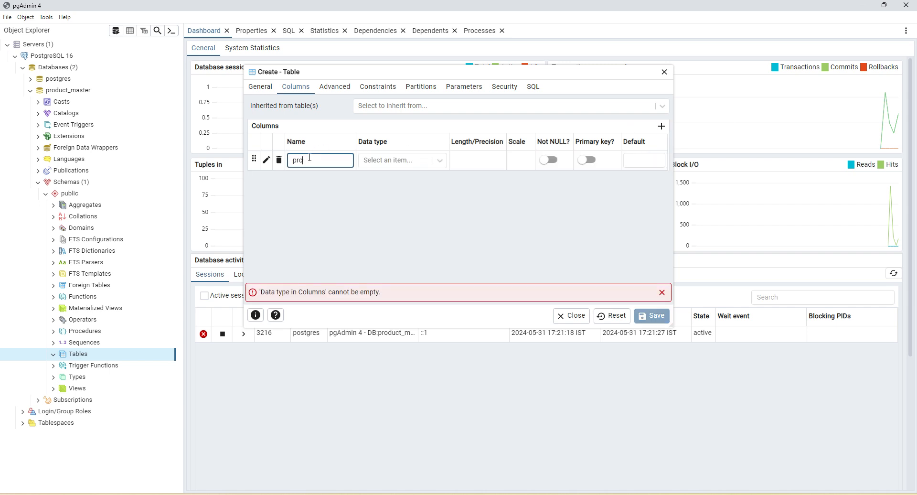
type("ductId")
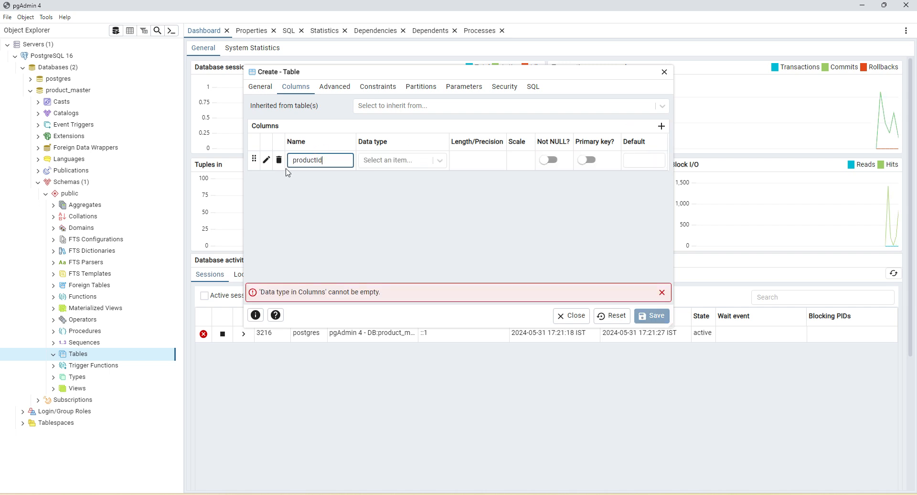
left_click(439, 162)
type("se")
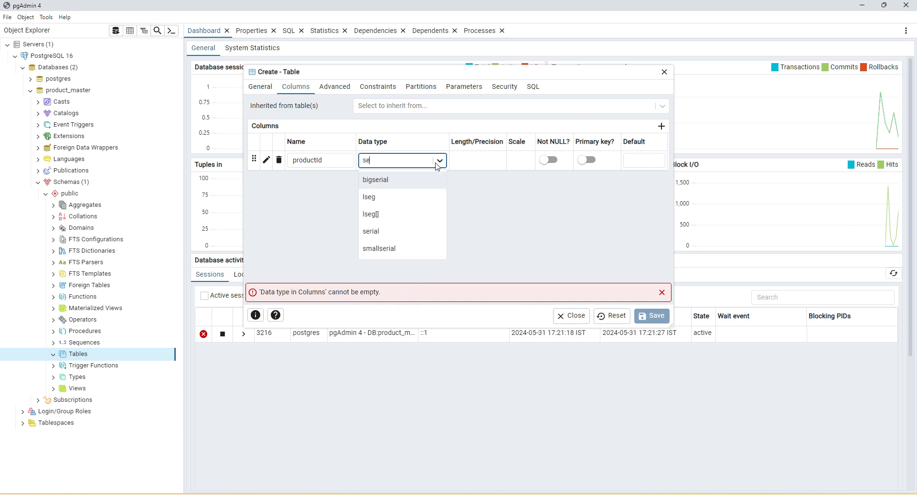
left_click(385, 233)
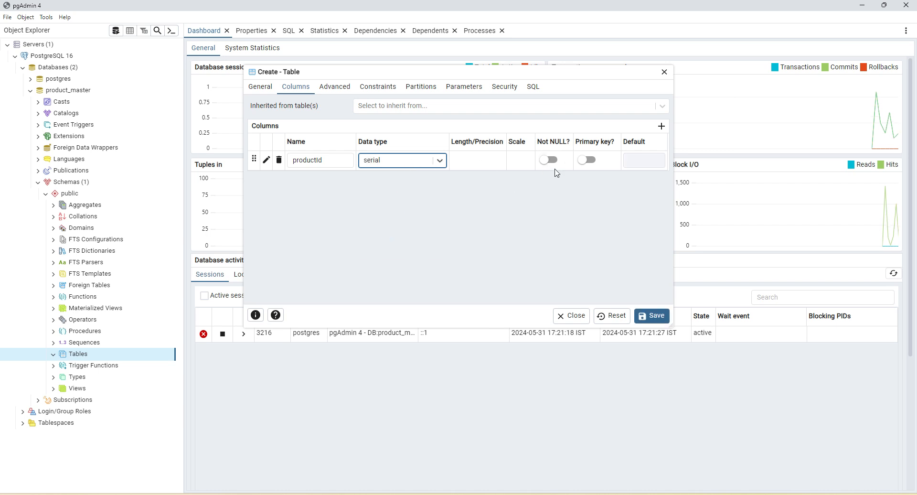
left_click(594, 163)
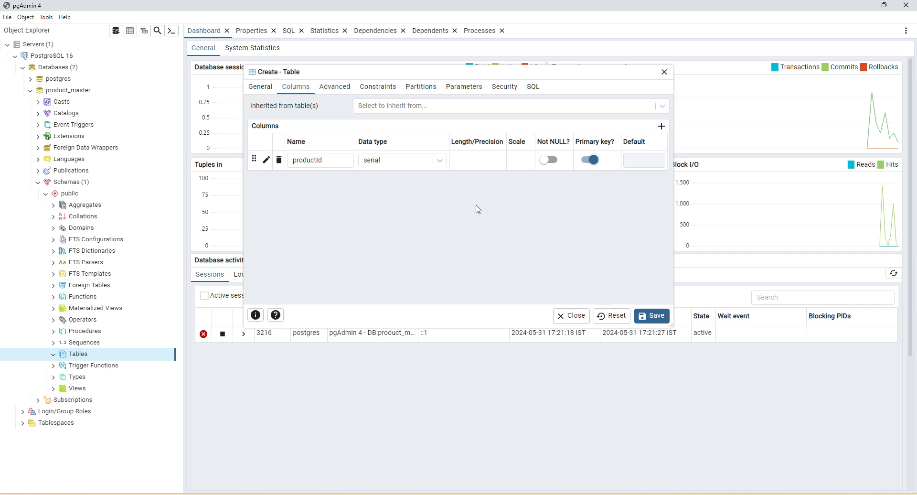
Add a productName column of type character varying with length 255, and set both productName and productId to Not NULL.
left_click(661, 127)
type("productName")
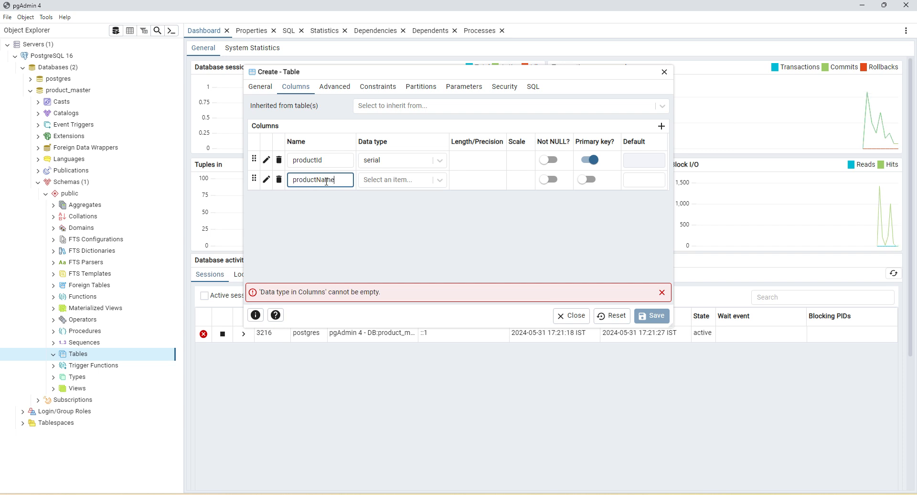
left_click(439, 180)
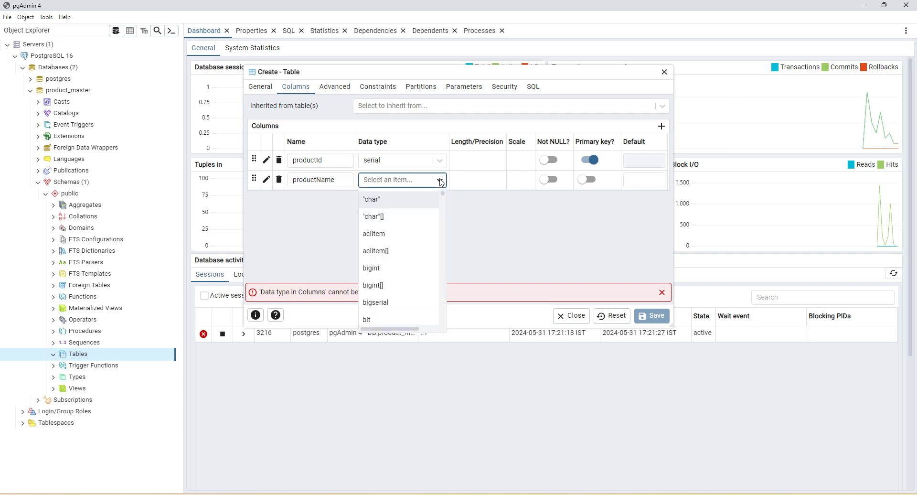
type("c")
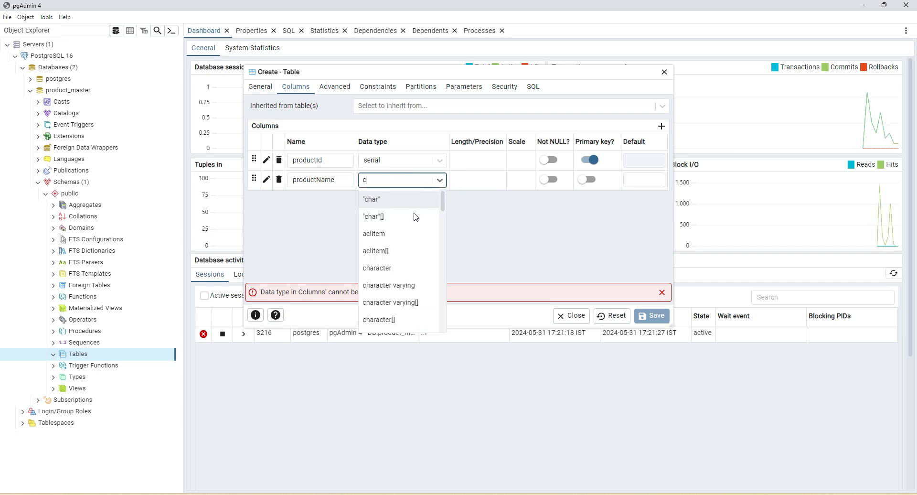
left_click(390, 285)
left_click(474, 178)
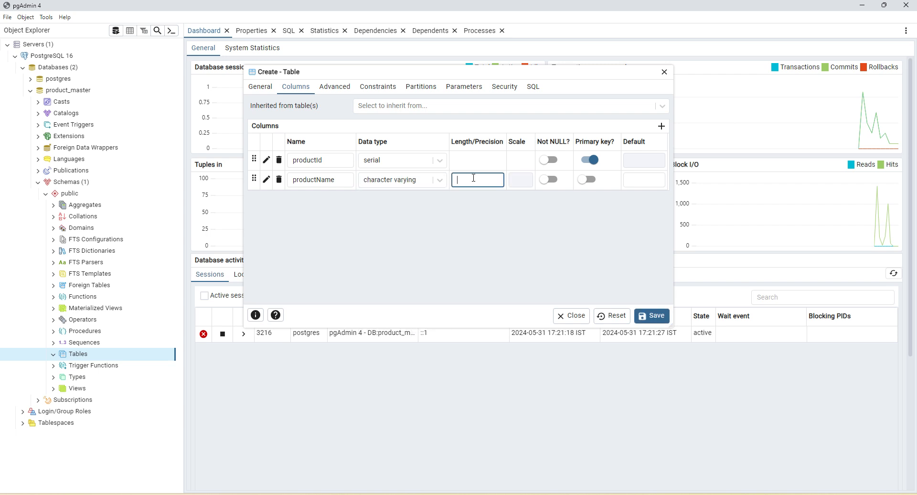
left_click(551, 180)
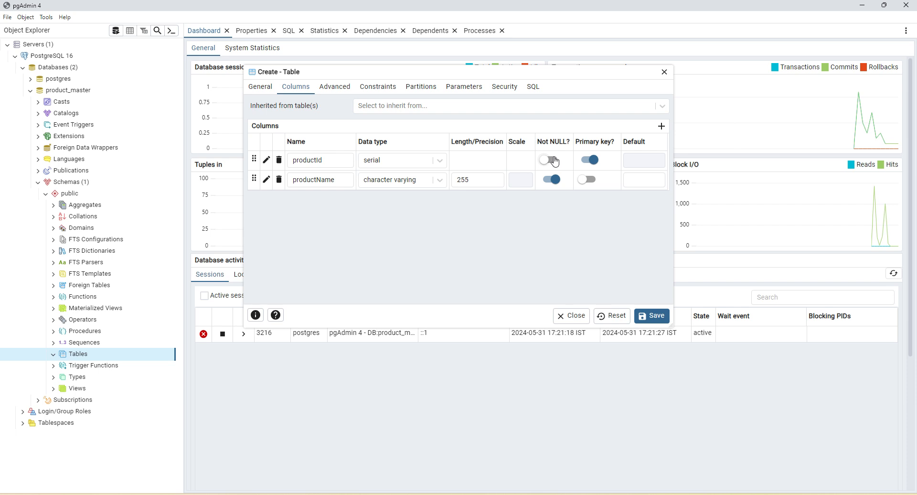
left_click(554, 161)
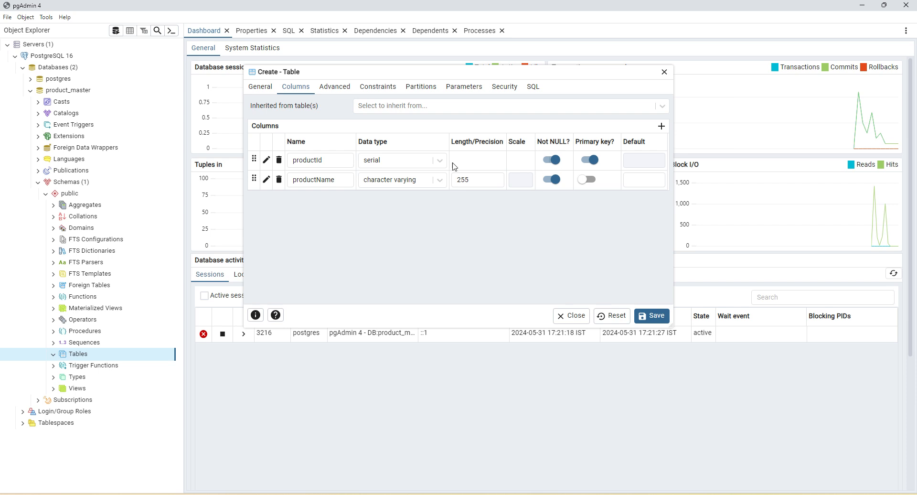
Add a category column of type character varying with length 255 to the product table and set it to Not NULL.
left_click(660, 127)
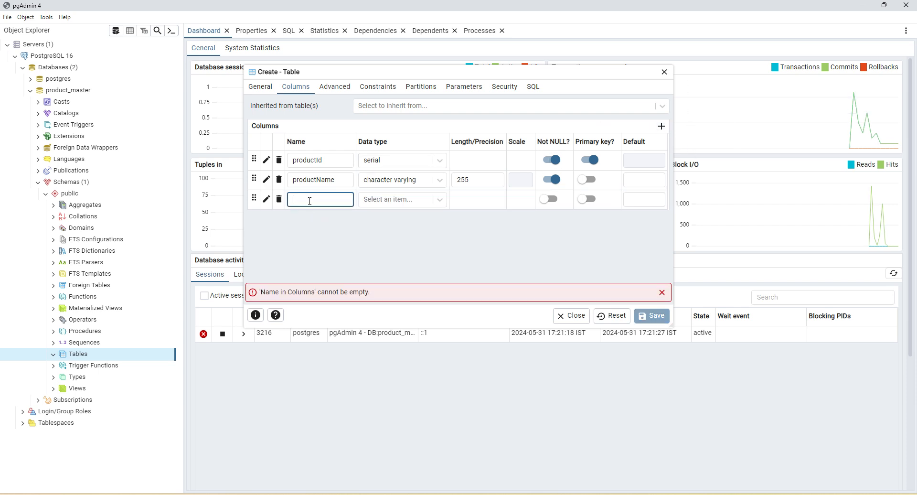
type("category")
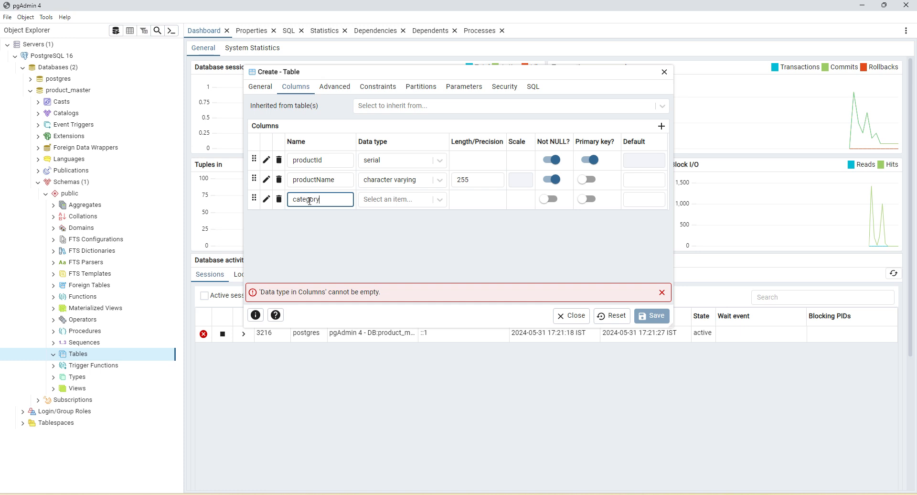
left_click(440, 200)
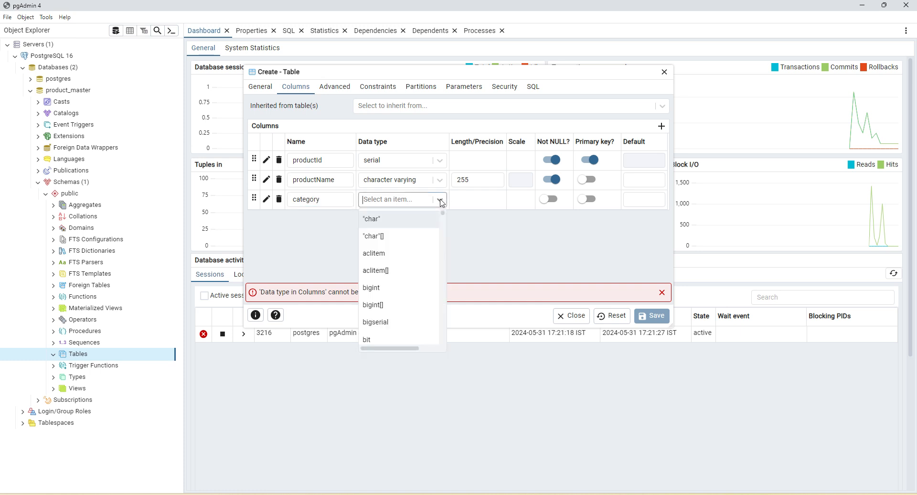
type("c")
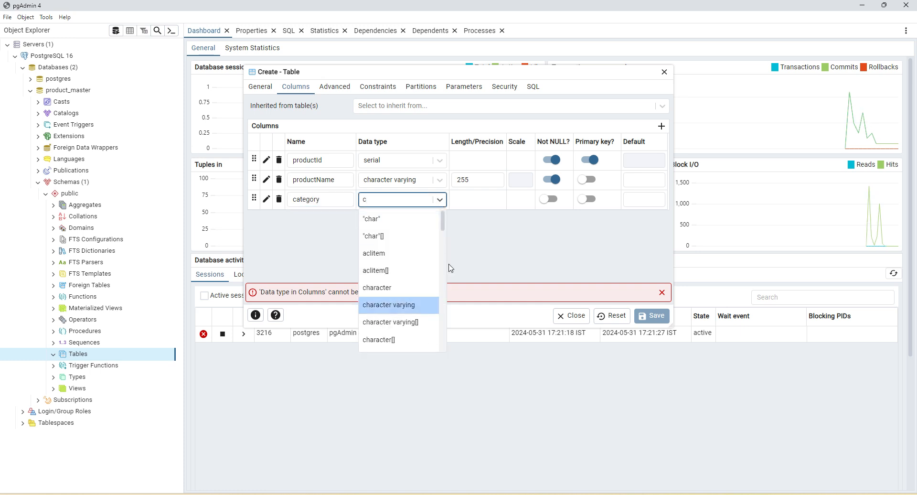
left_click(392, 304)
left_click(478, 198)
type("255")
left_click(552, 199)
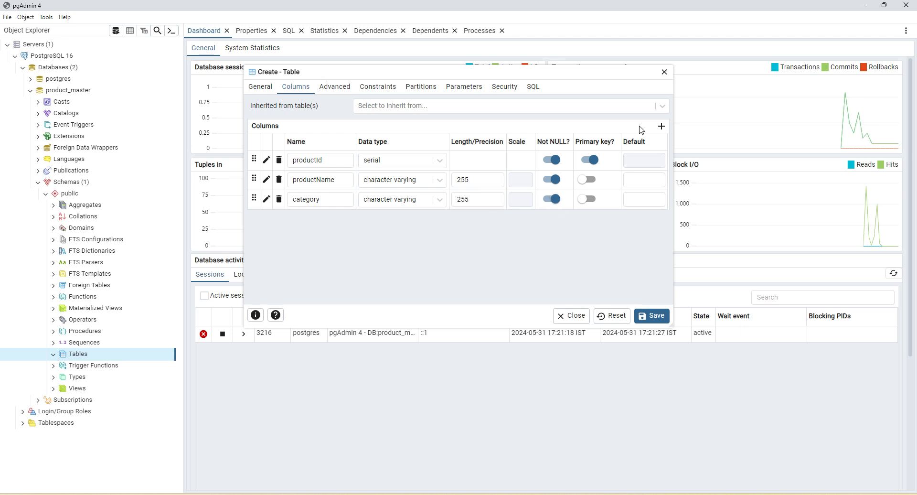
Add a brand column of type character varying with length 255, set it to Not NULL, and save the product table.
left_click(661, 126)
type("brand")
left_click(420, 219)
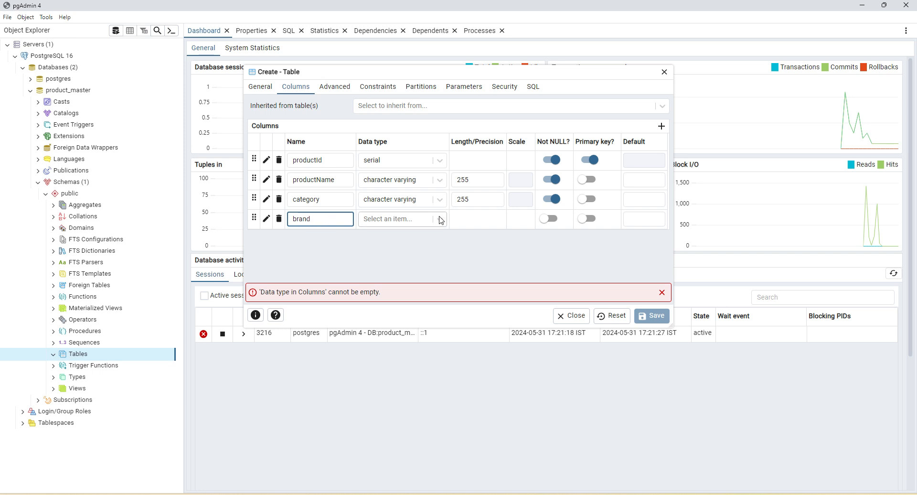
type("c")
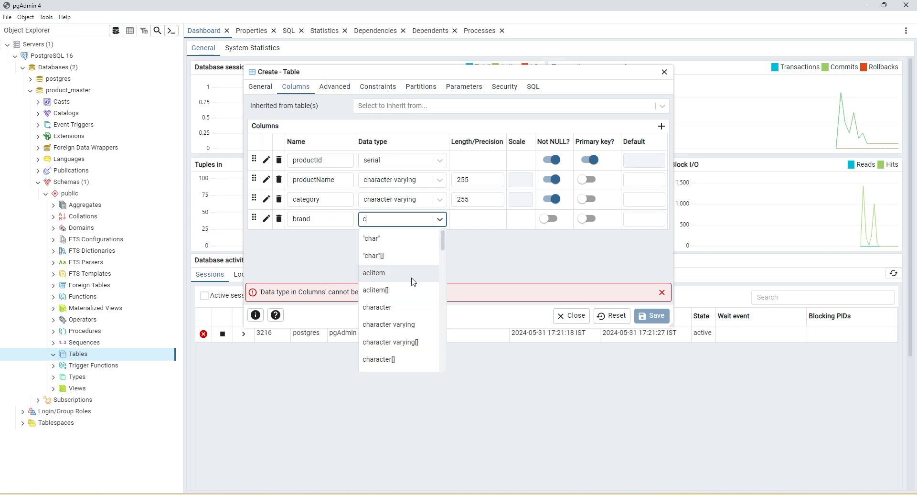
left_click(400, 324)
left_click(473, 224)
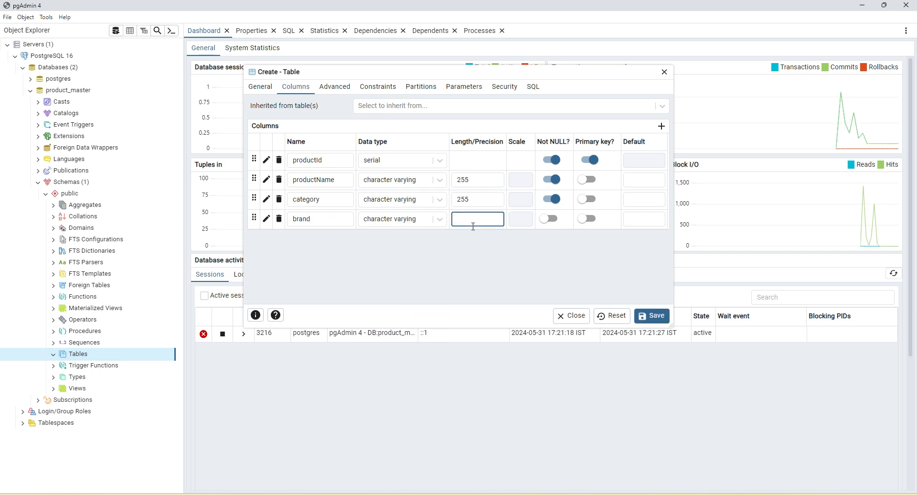
type("255")
left_click(557, 223)
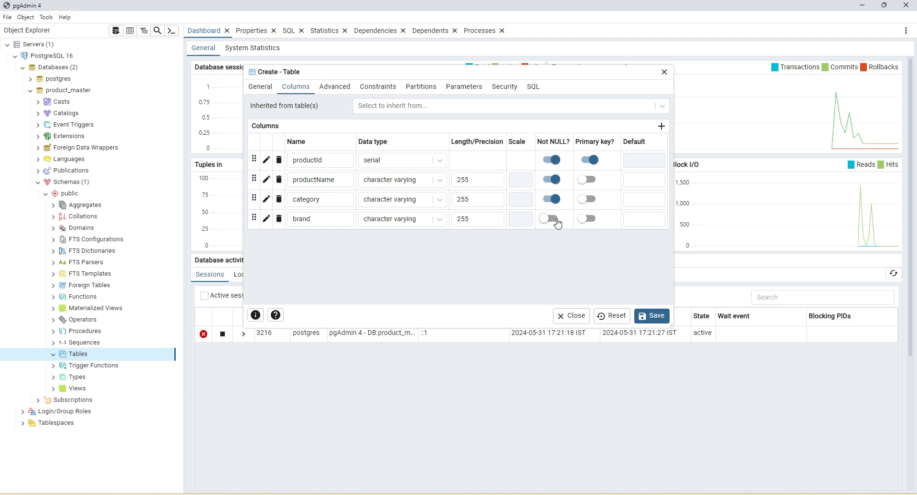
left_click(557, 223)
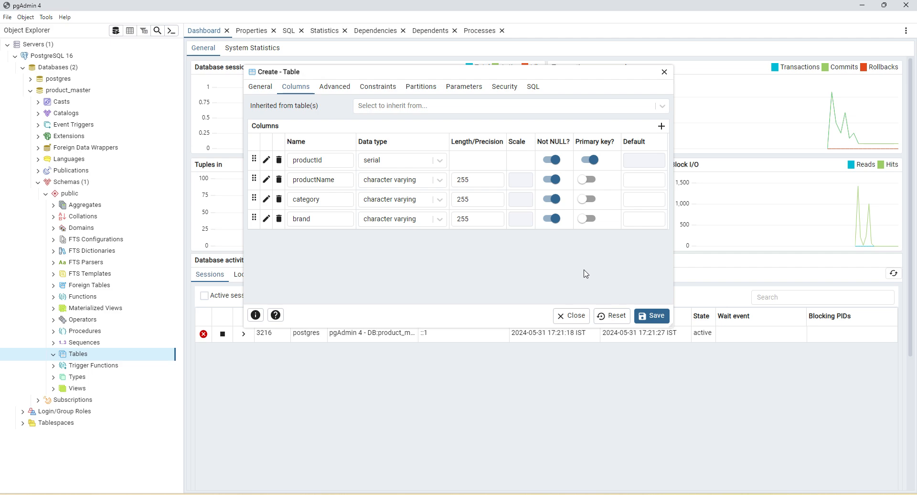
left_click(651, 320)
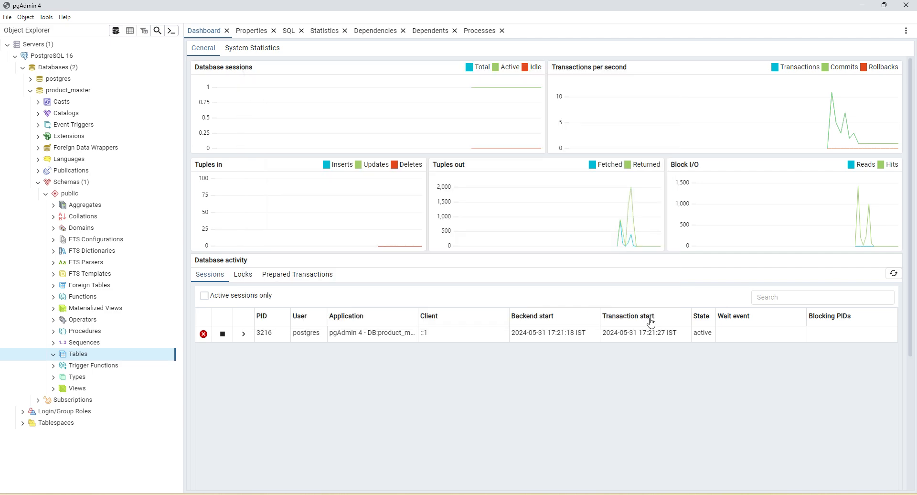
Expand the new product table in the object tree and review its columns.
left_click(61, 366)
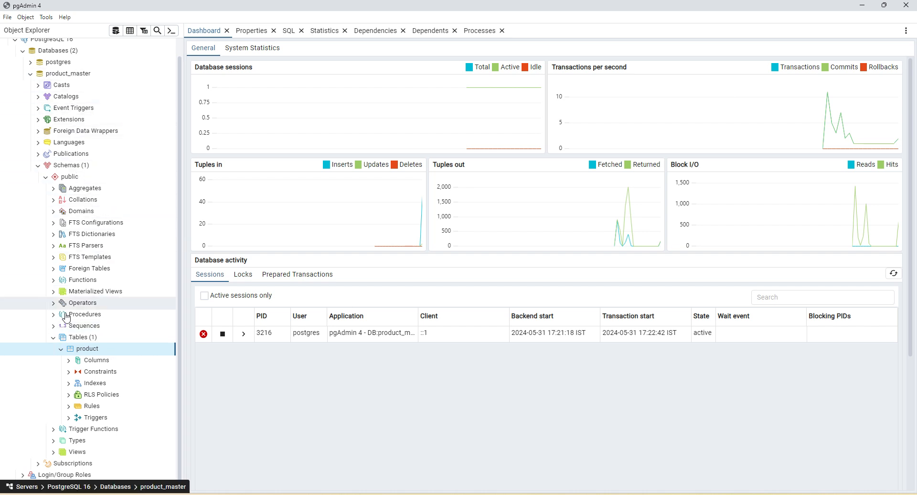
left_click(68, 360)
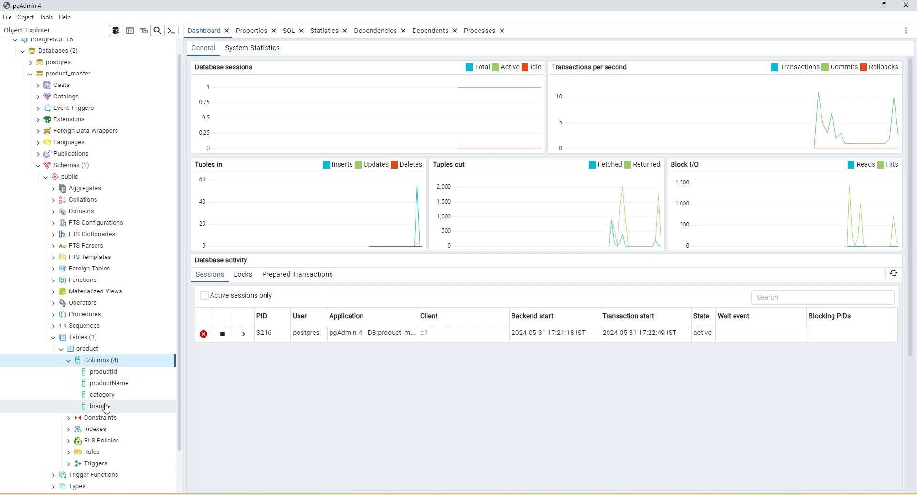
left_click(68, 360)
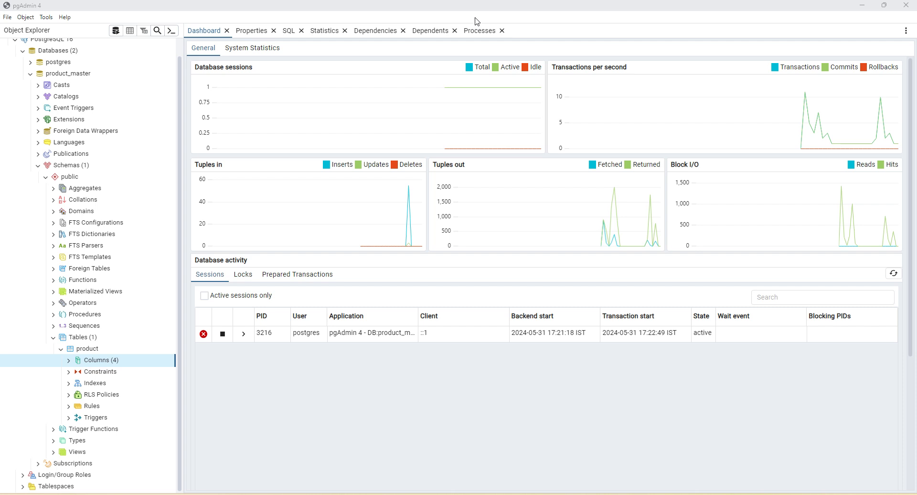
Generate a SELECT script for the product table and execute it.
right_click(88, 351)
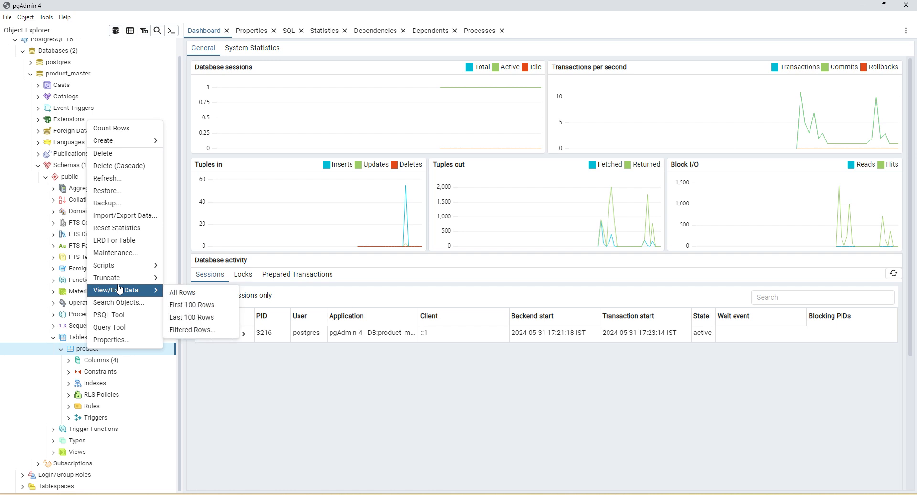
mouse_move(119, 270)
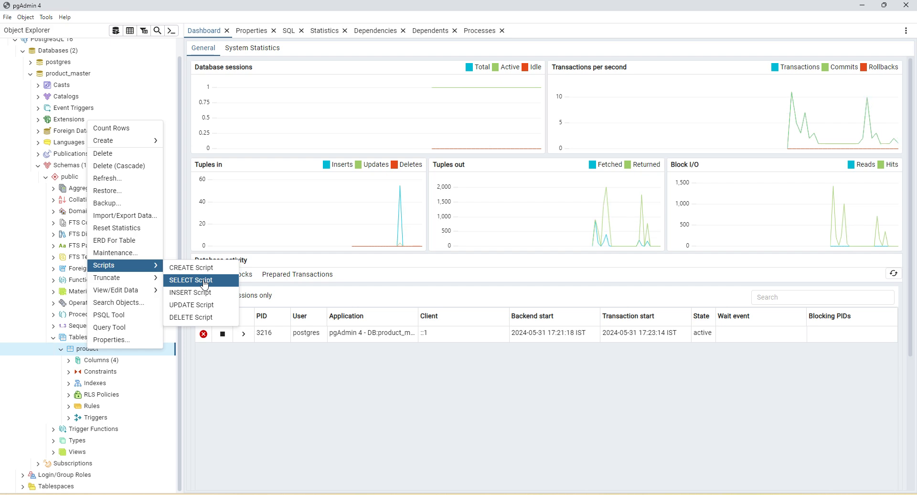
left_click(190, 282)
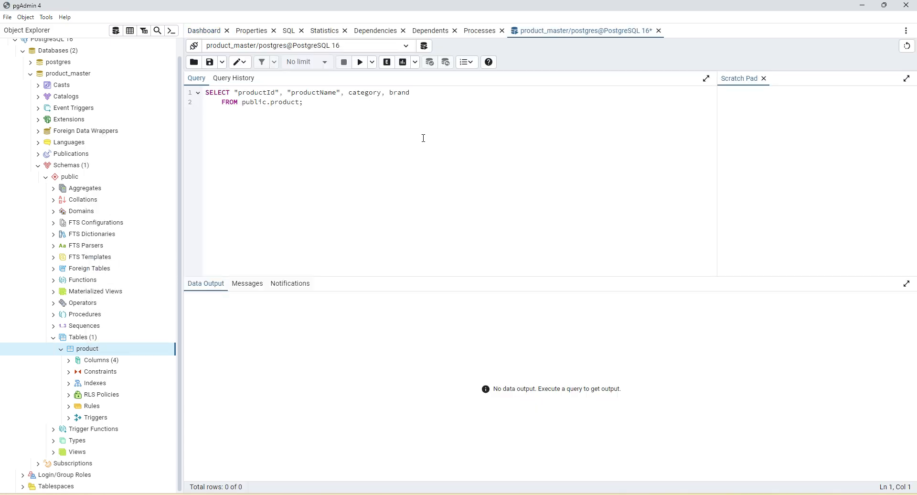
left_click(423, 138)
left_click(360, 62)
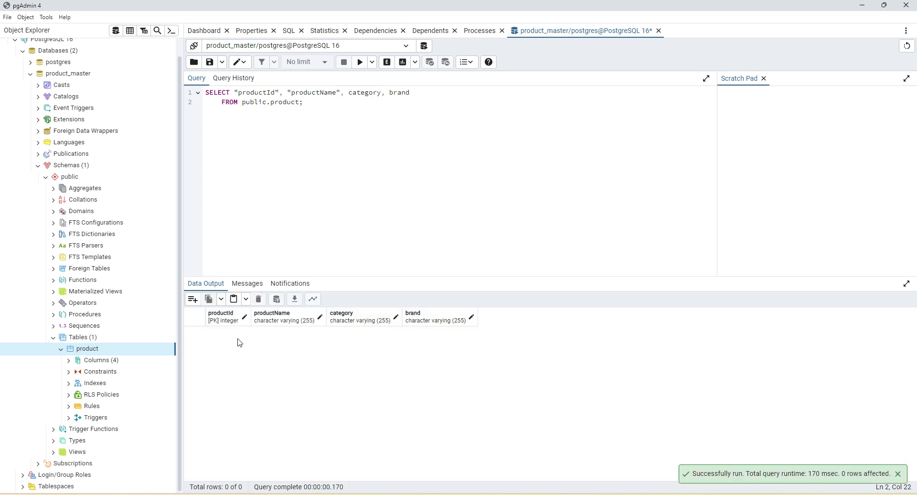
Generate an INSERT script for the product table, fill in the values 1, 'PRD1', 'CAT1', 'BRD1', and execute it.
right_click(94, 348)
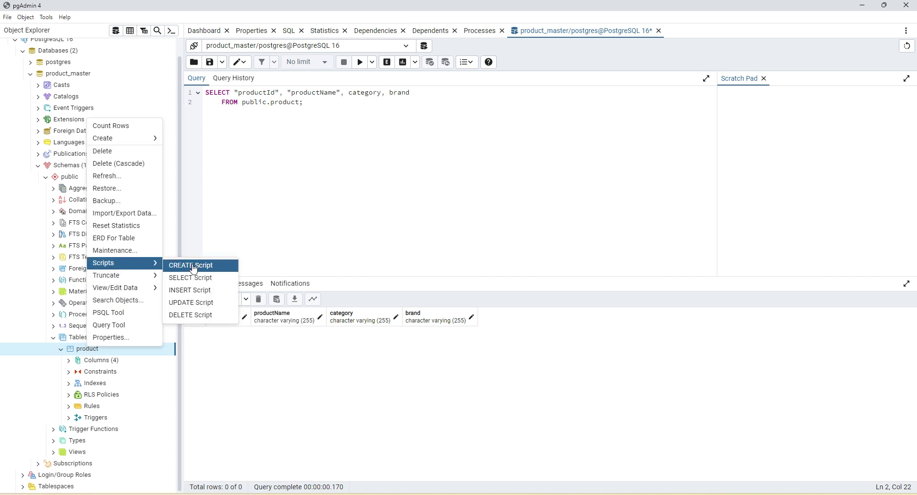
left_click(202, 290)
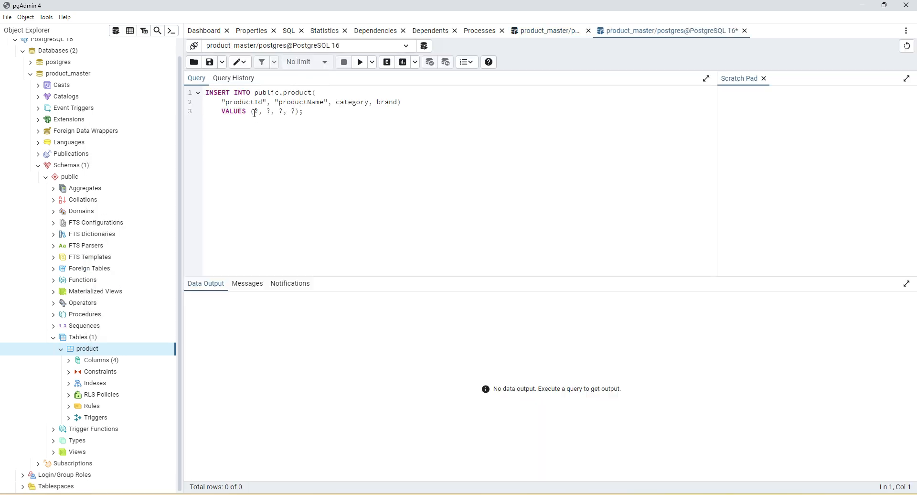
left_click(255, 113)
key("Delete")
type("1")
key("BackSpace")
type("'PRD1")
key("BackSpace")
type("'CAT1")
left_click(339, 113)
key("BackSpace")
type("'C")
type("RD1")
key("End")
left_click(360, 62)
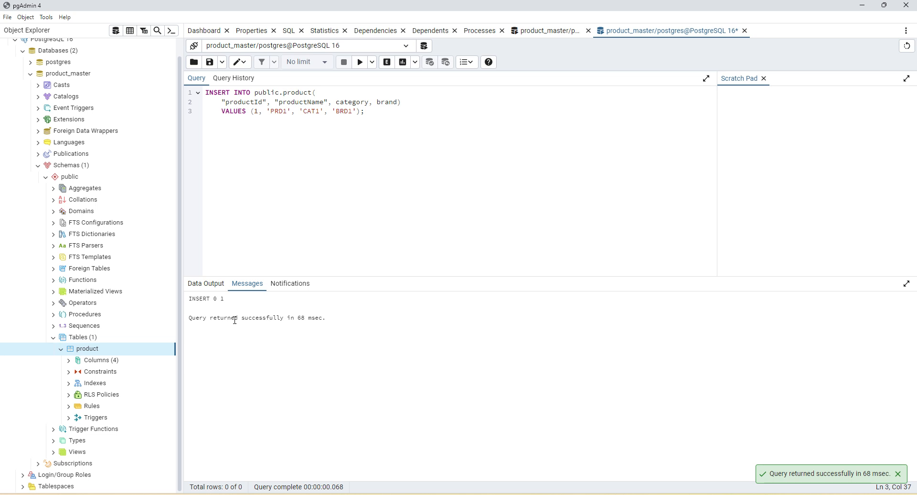
double_click(268, 319)
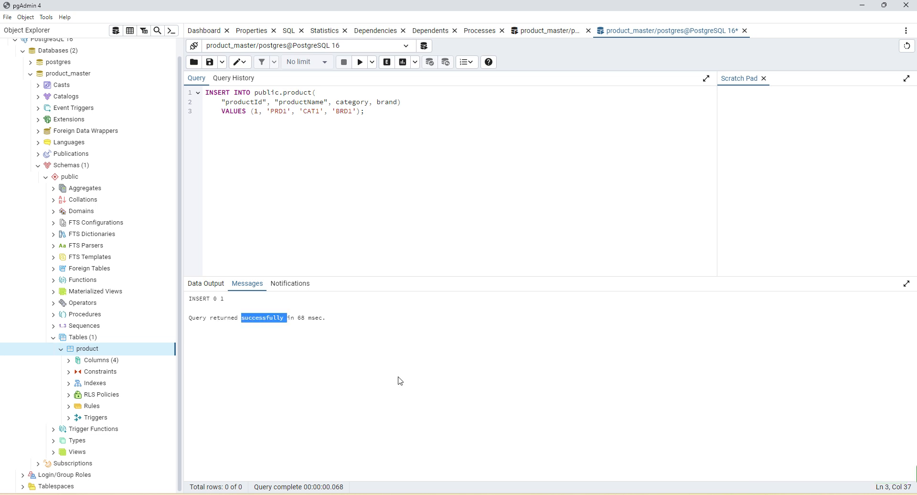
Rerun the SELECT query on the product table and check each field of the first inserted row.
left_click(554, 34)
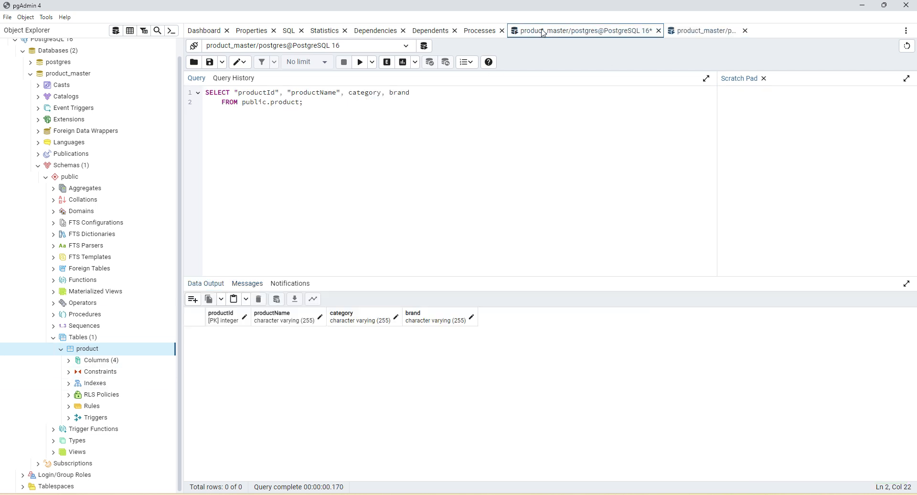
left_click(363, 71)
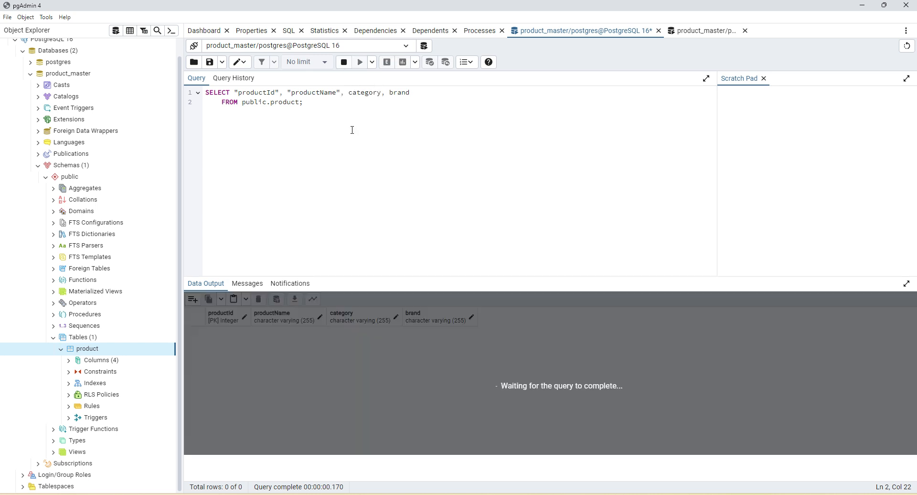
left_click(231, 333)
left_click(298, 333)
left_click(359, 333)
left_click(436, 333)
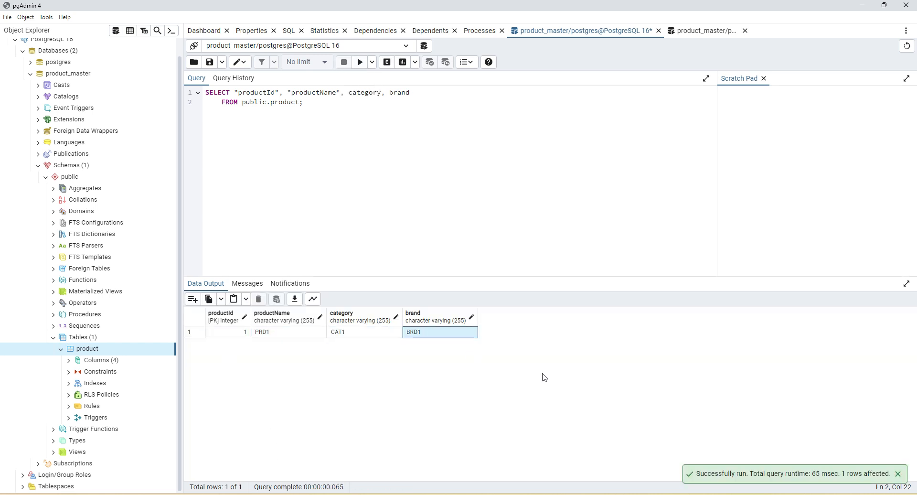
Change the INSERT script's values to 2, 'PRD2', 'CAT2', 'BRD2' and execute it.
left_click(700, 35)
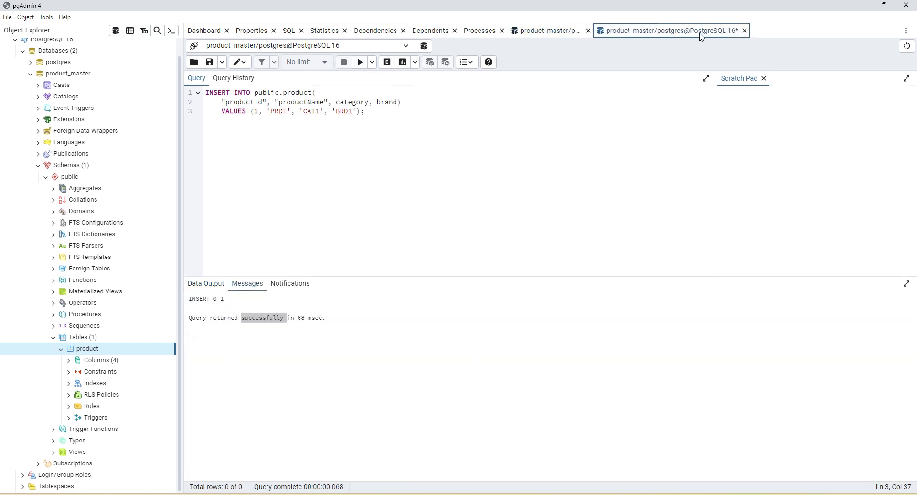
left_click(258, 110)
key("BackSpace")
type("2")
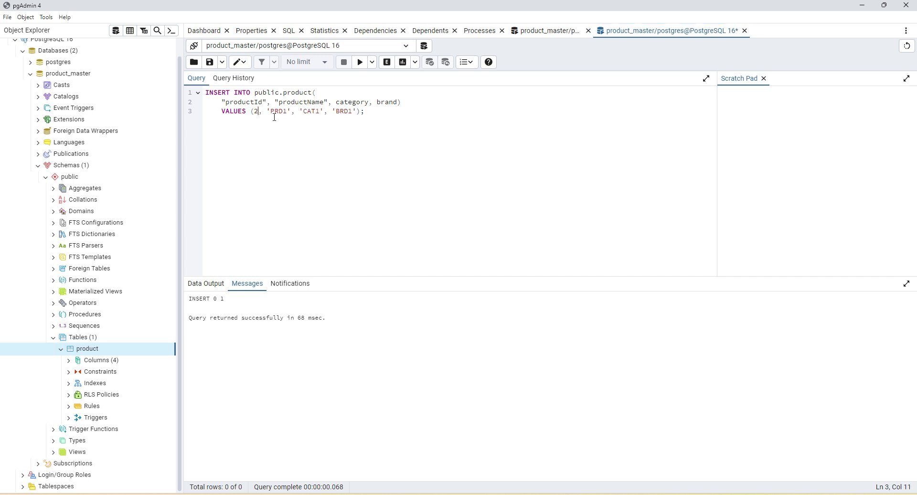
key("BackSpace")
type("2")
key("BackSpace")
type("2")
left_click(361, 62)
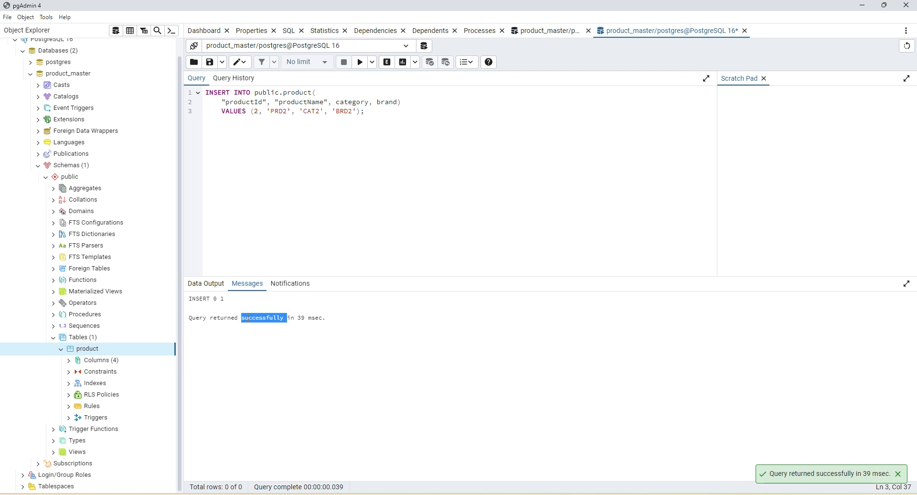
Run the product table's SELECT query again and check the fields of the second inserted row.
left_click(563, 32)
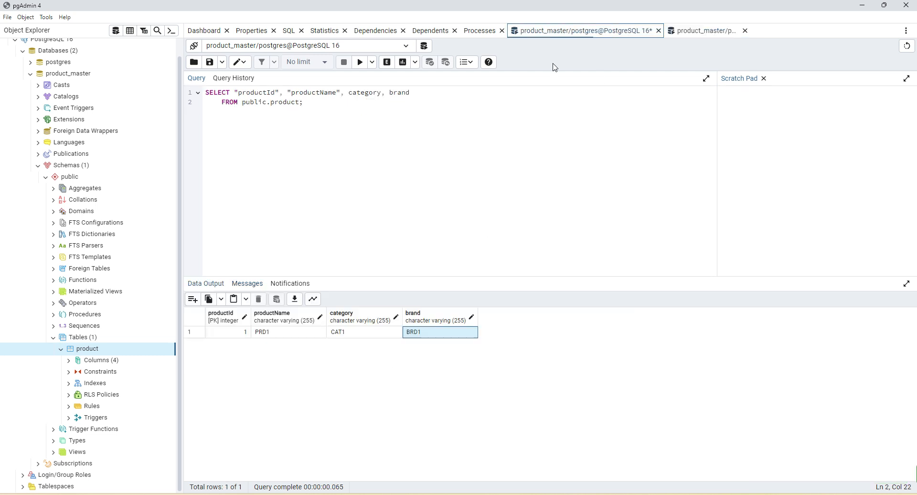
left_click(232, 332)
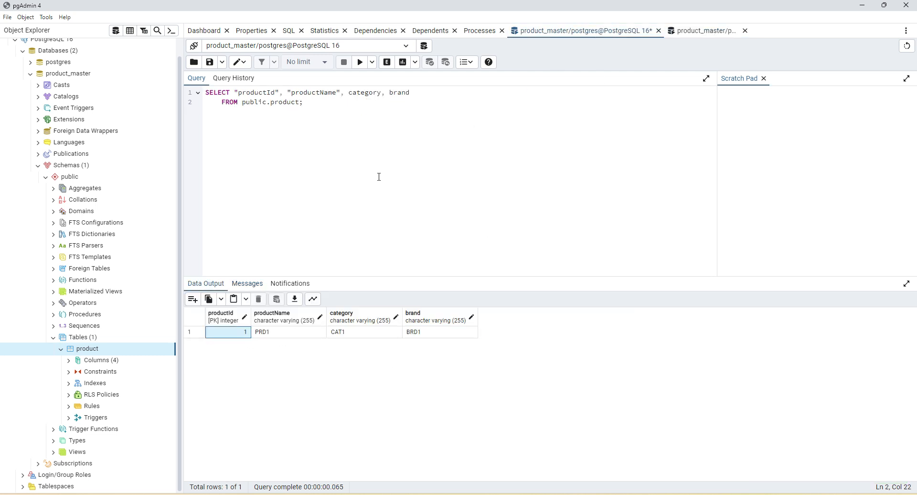
left_click(361, 65)
left_click(264, 345)
left_click(244, 343)
left_click(358, 344)
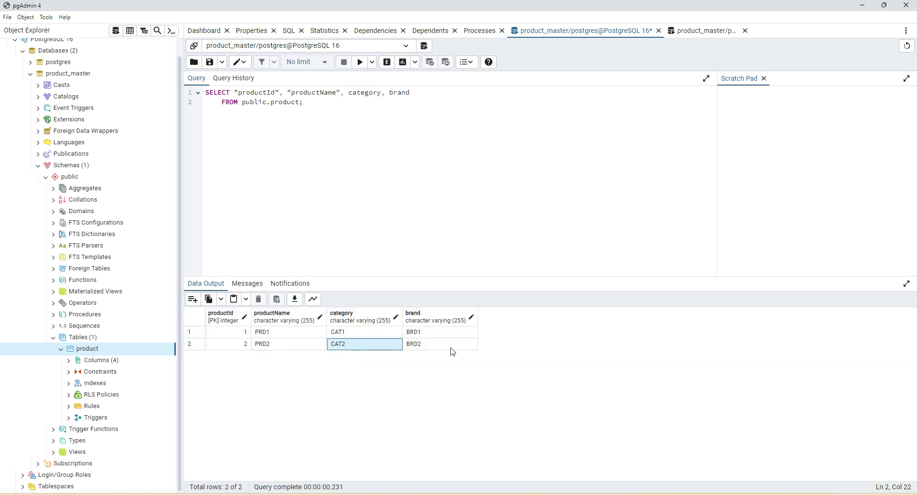
left_click(452, 346)
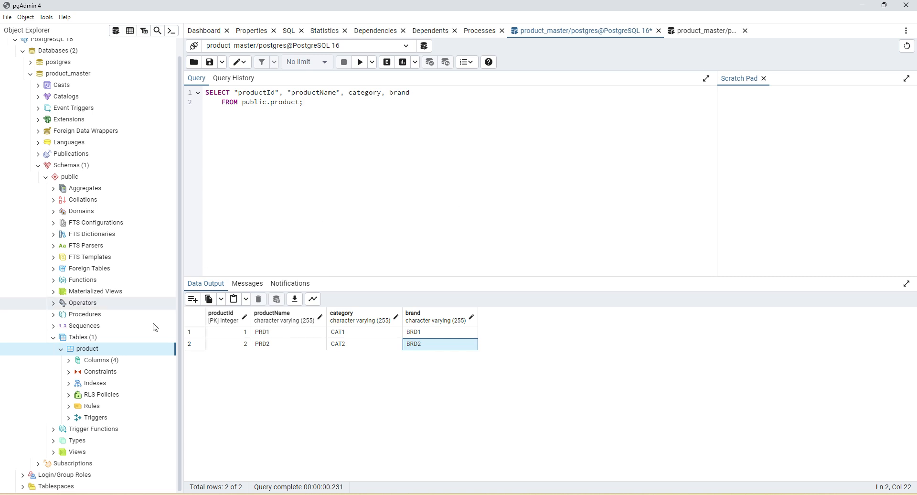
Generate an UPDATE script for the product table.
right_click(100, 354)
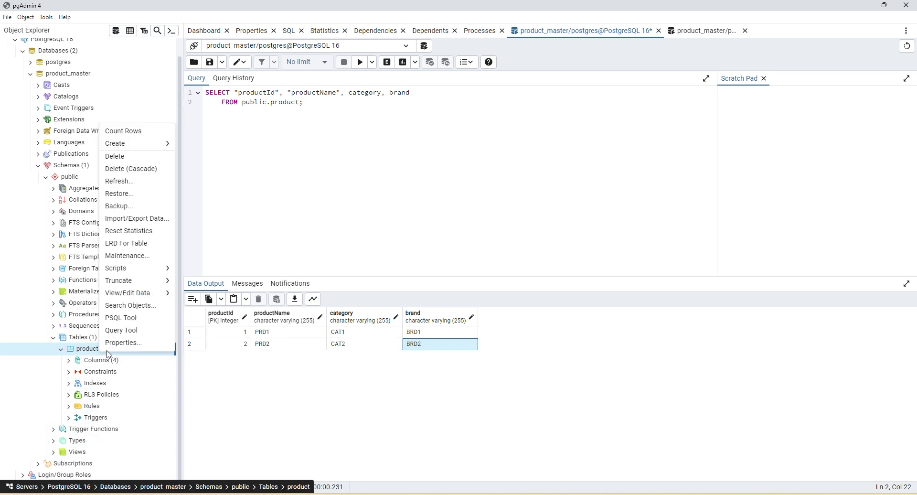
mouse_move(136, 268)
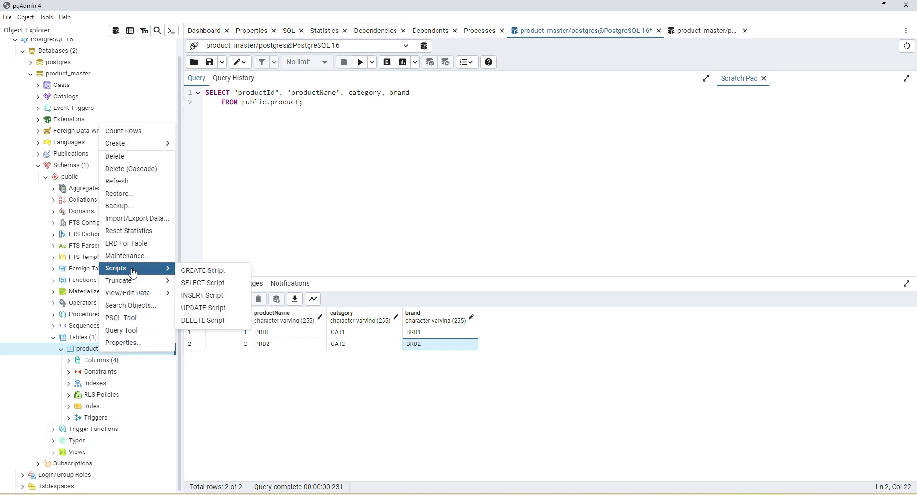
left_click(210, 313)
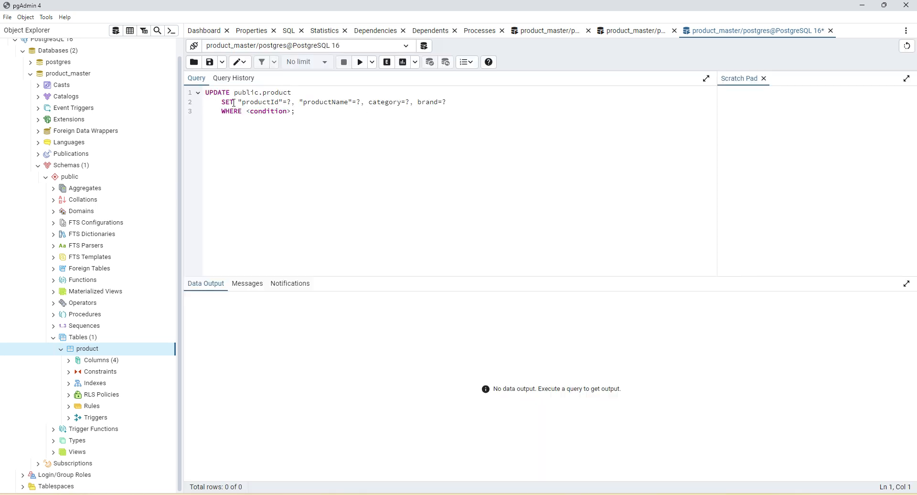
Set the UPDATE script's WHERE condition to "productId"=2 and remove the productId assignment from its SET clause.
left_click_drag(238, 103, 290, 110)
type("\"productId\"=?")
type("2")
key("Left")
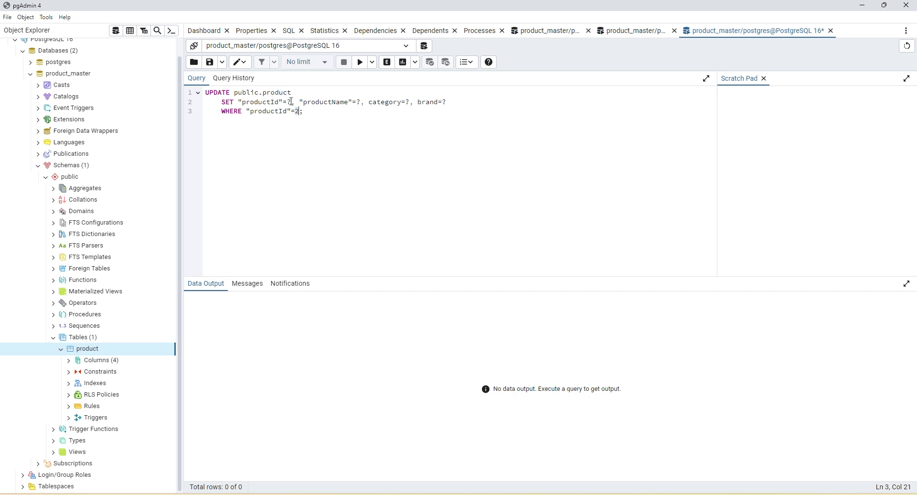
left_click_drag(239, 101, 298, 101)
key("BackSpace")
Fill in the SET clause with "productName"='PRD22', category='CAT22' and brand='BRD22'.
left_click(302, 103)
key("BackSpace")
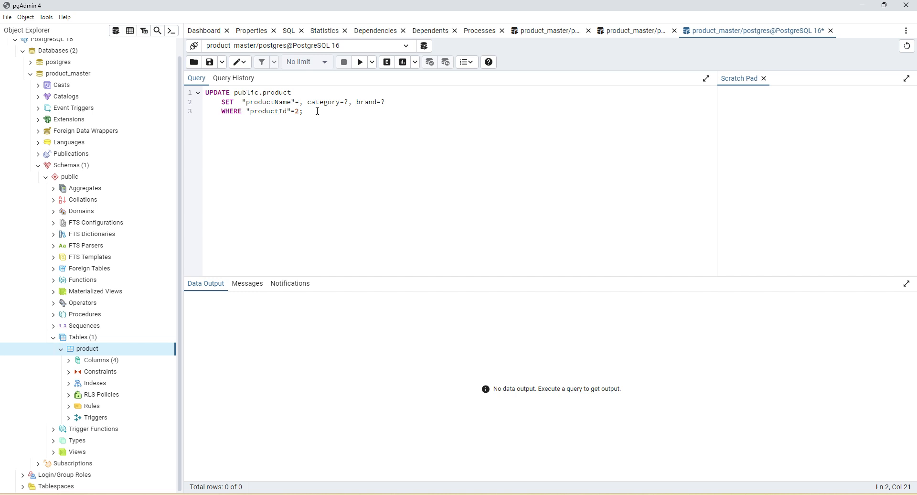
type("'b")
key("BackSpace")
type("PRD22")
left_click(378, 101)
key("BackSpace")
type("'CAT22', brand='s")
left_click(399, 127)
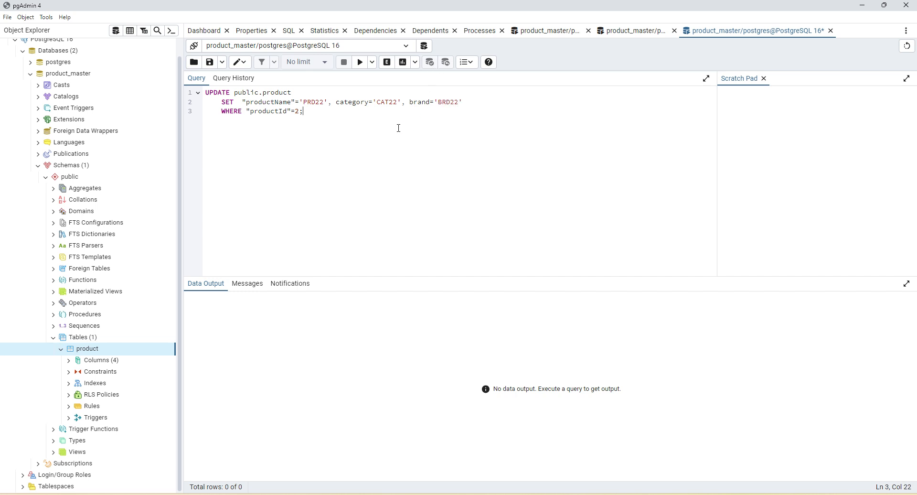
Check the product name, category and brand of the second row in the existing SELECT results.
left_click(629, 33)
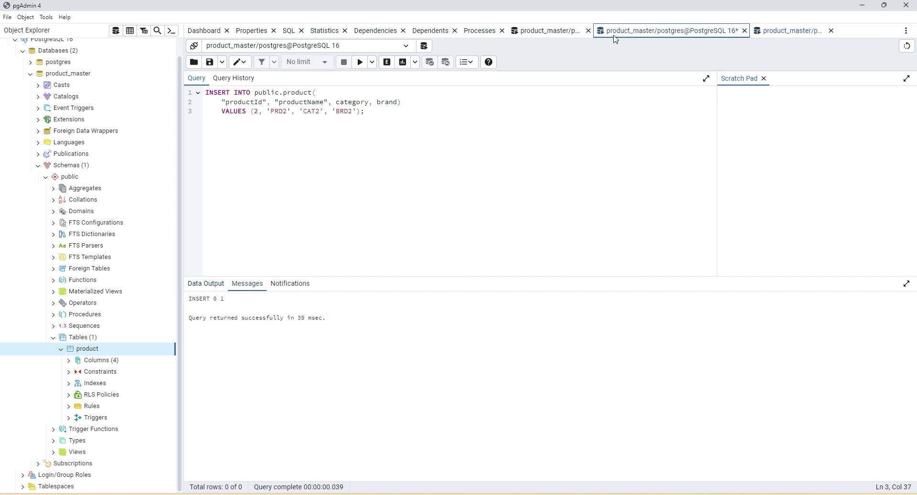
left_click(565, 34)
left_click(265, 345)
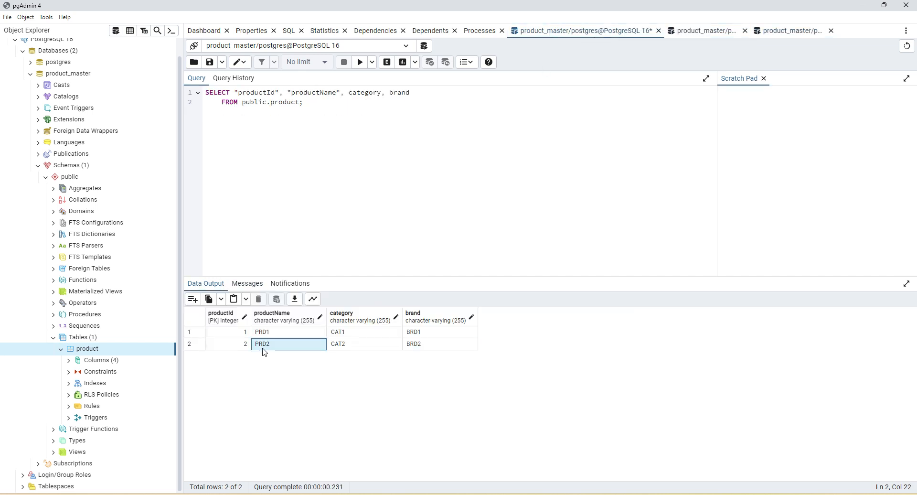
left_click(342, 347)
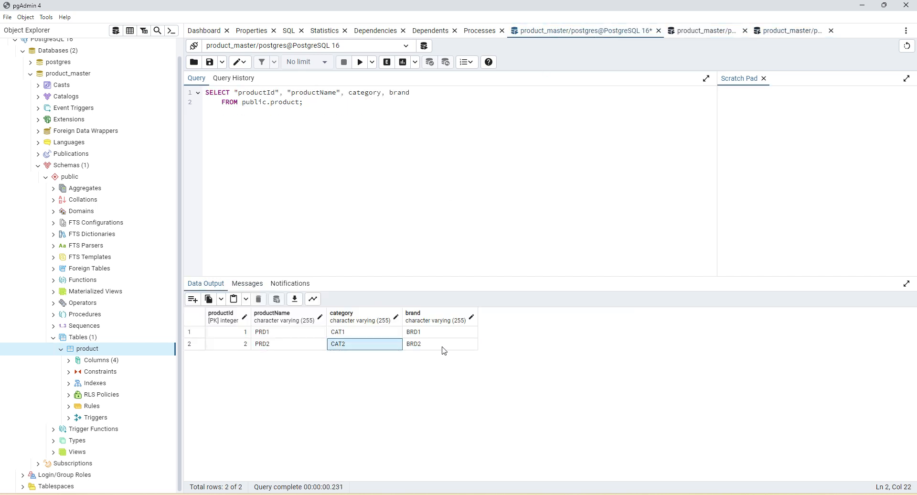
left_click(442, 347)
Return to the UPDATE script, check its new product name, category and brand values, and execute it.
left_click(775, 31)
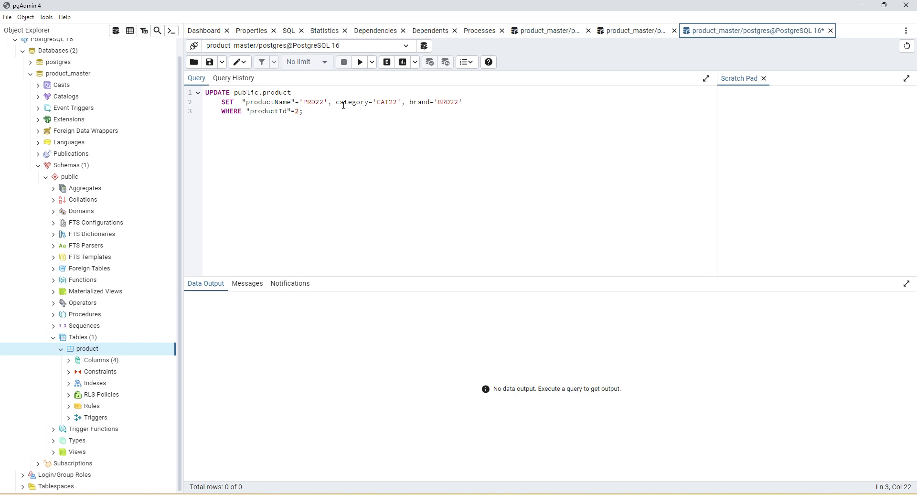
double_click(318, 101)
double_click(389, 101)
left_click(444, 102)
left_click(430, 117)
left_click(360, 62)
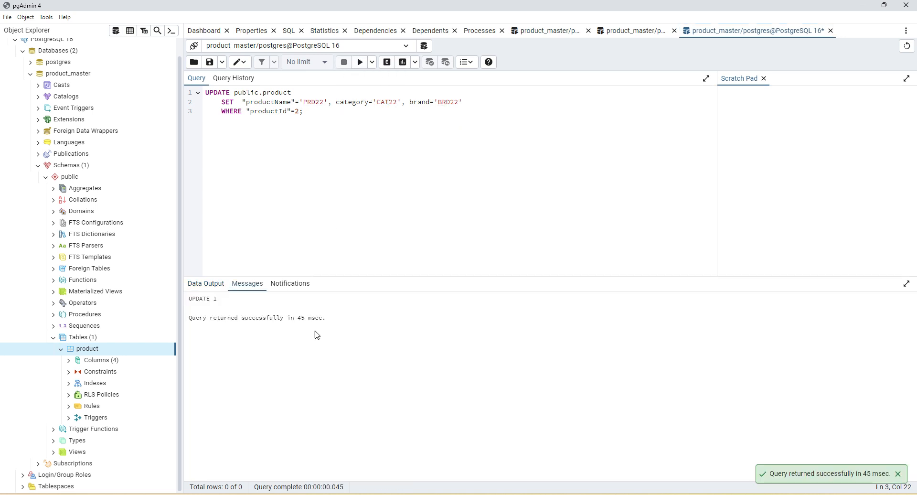
double_click(246, 317)
double_click(225, 318)
double_click(259, 318)
left_click(258, 319)
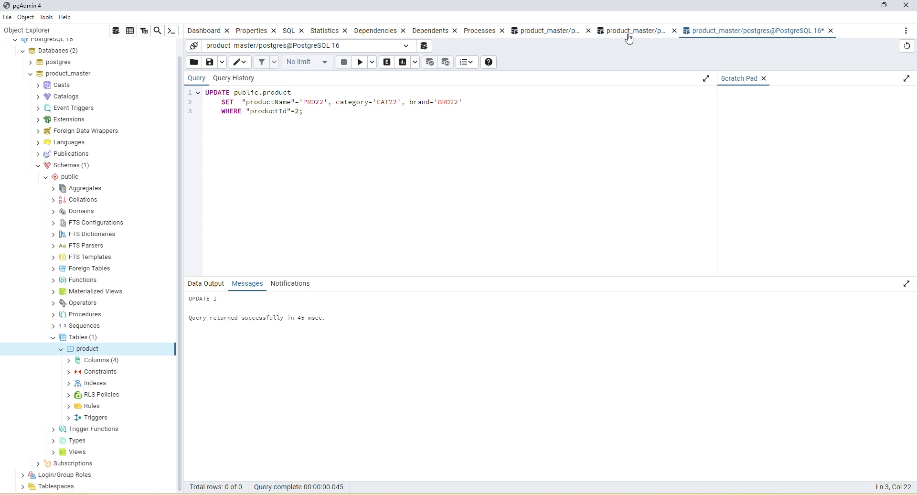
Rerun the product table's SELECT query and check the updated name, category and brand of the second row.
left_click(549, 31)
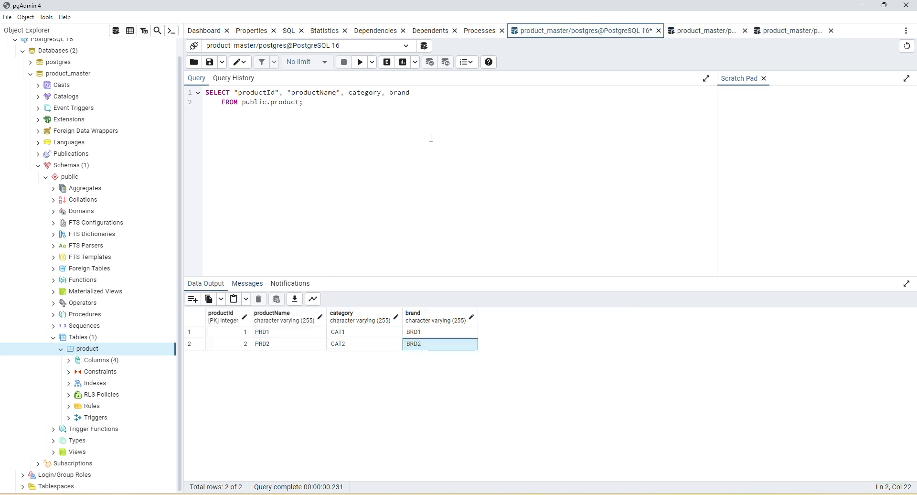
left_click(359, 62)
left_click(271, 345)
left_click(358, 345)
left_click(454, 346)
left_click(263, 345)
left_click(373, 349)
left_click(441, 349)
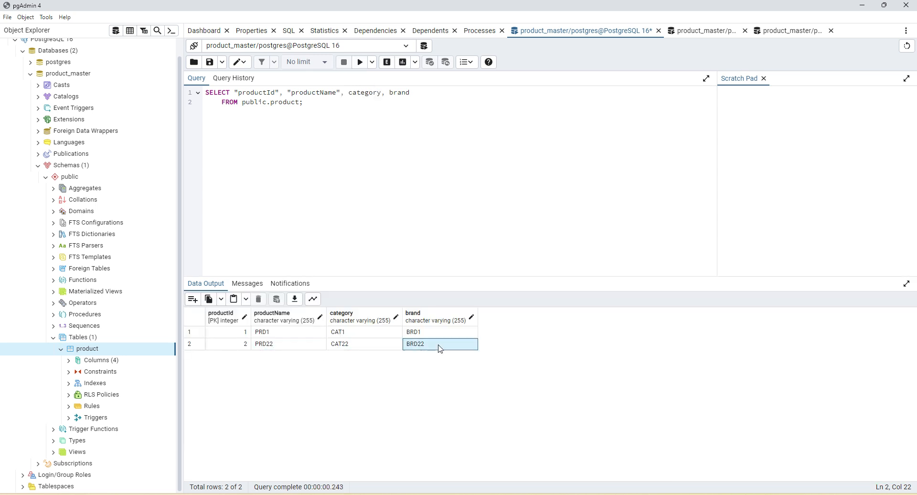
Generate a DELETE script for the product table.
right_click(83, 353)
mouse_move(115, 264)
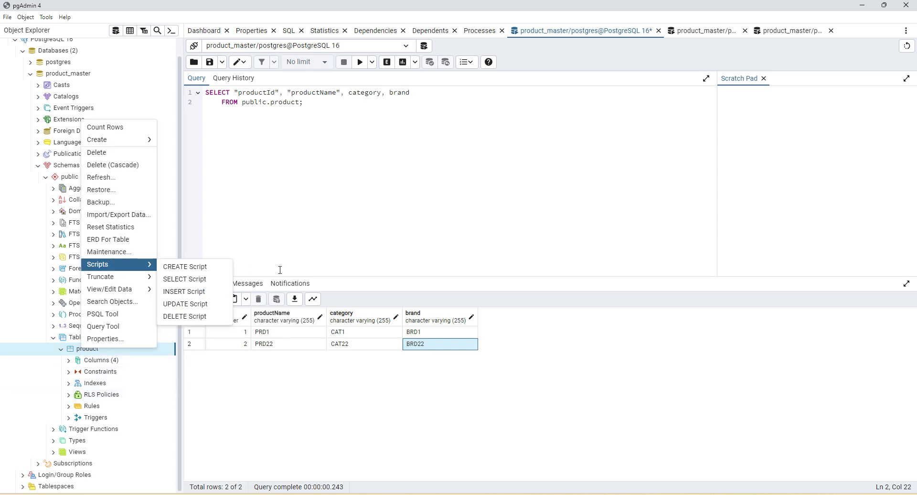
left_click(188, 316)
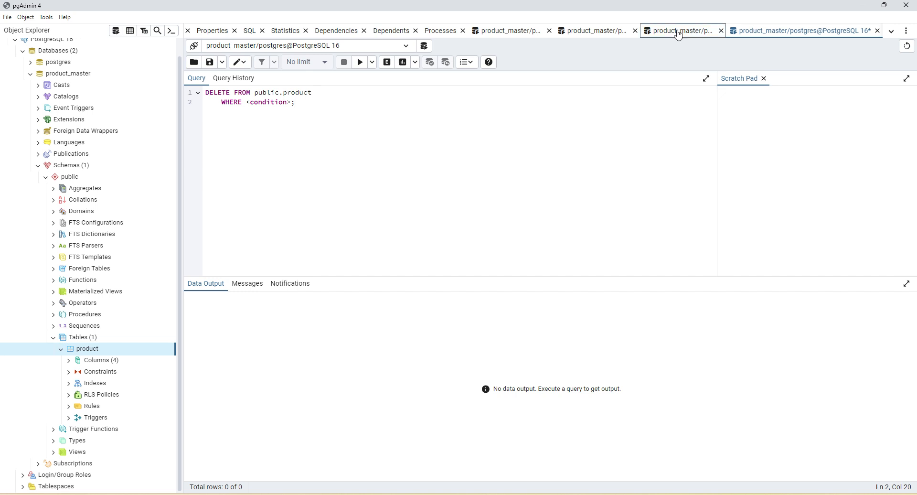
Copy the "productId"=2 condition from the UPDATE script into the DELETE script's WHERE clause and execute the deletion.
left_click(678, 31)
left_click_drag(247, 112, 299, 113)
key("ctrl+c")
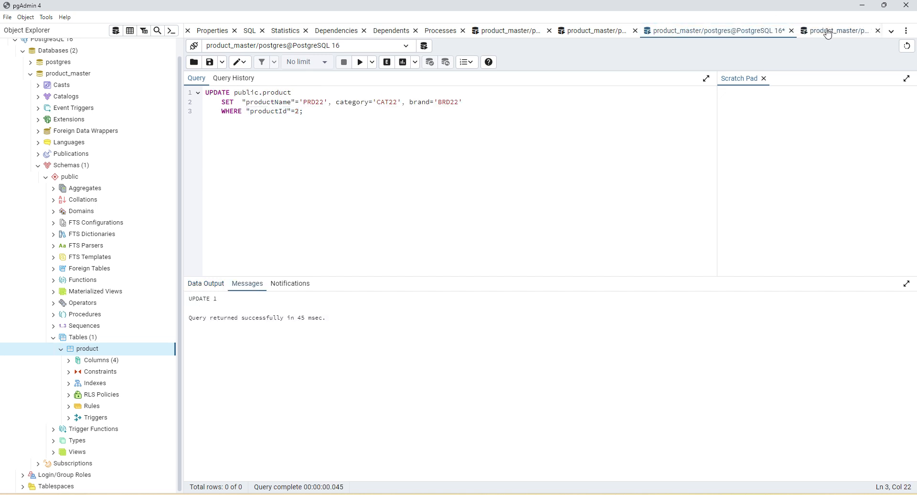
left_click(827, 32)
left_click_drag(248, 101, 293, 102)
key("ctrl+v")
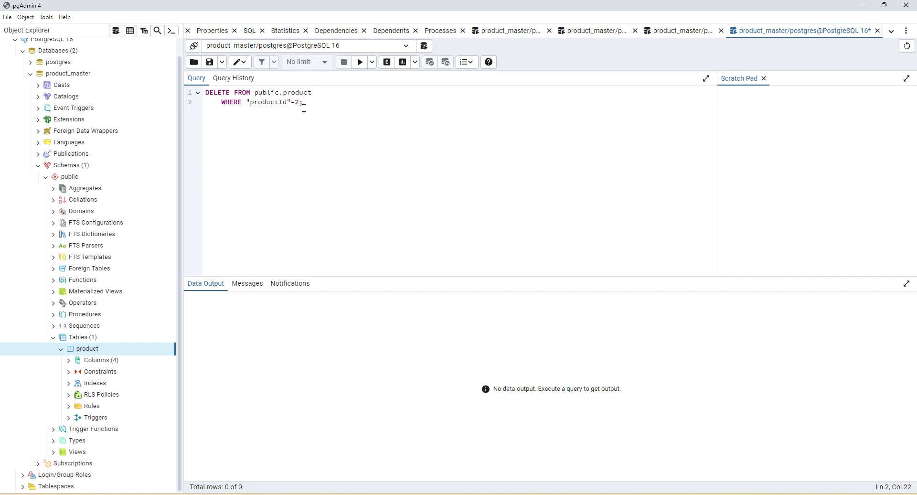
left_click(298, 101)
left_click(360, 62)
left_click_drag(322, 317, 320, 317)
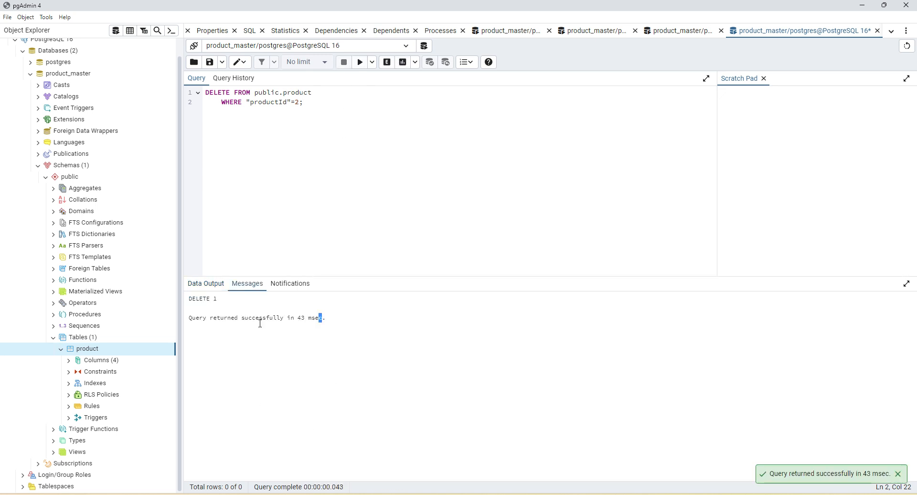
Rerun the SELECT query on the product table and check the fields of the remaining row.
left_click(594, 31)
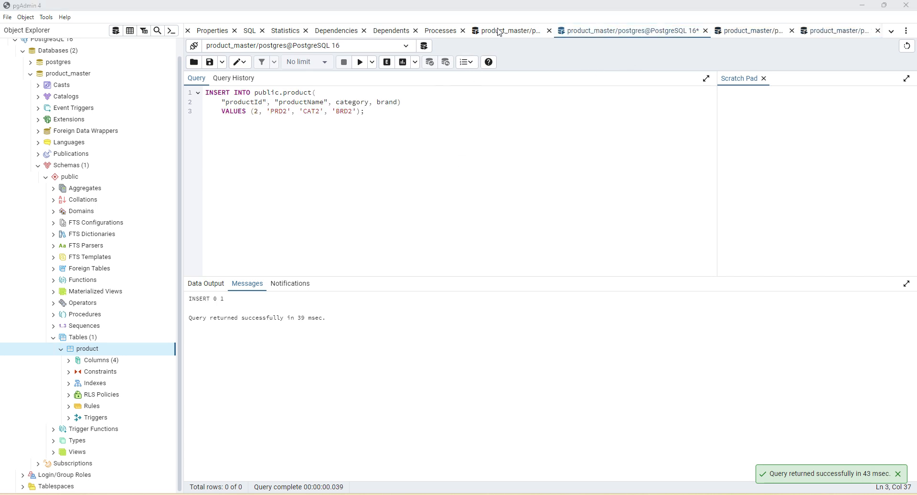
left_click(531, 32)
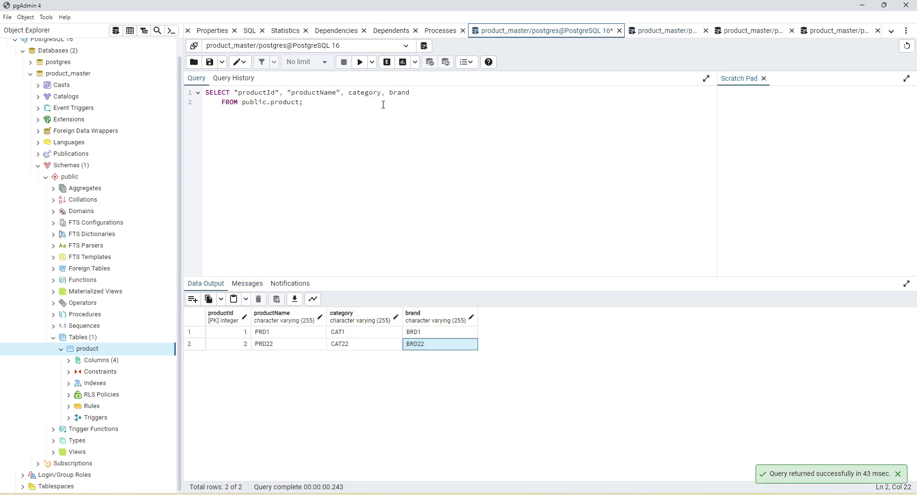
left_click(360, 63)
left_click(260, 335)
left_click(239, 332)
left_click(363, 333)
left_click(432, 333)
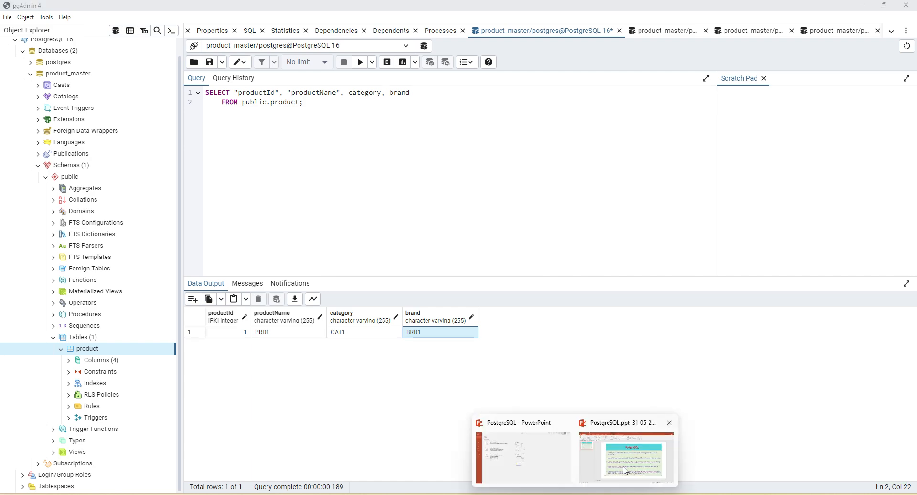
Switch to the PostgreSQL presentation in PowerPoint and review the bullet about supported operating systems.
left_click(621, 466)
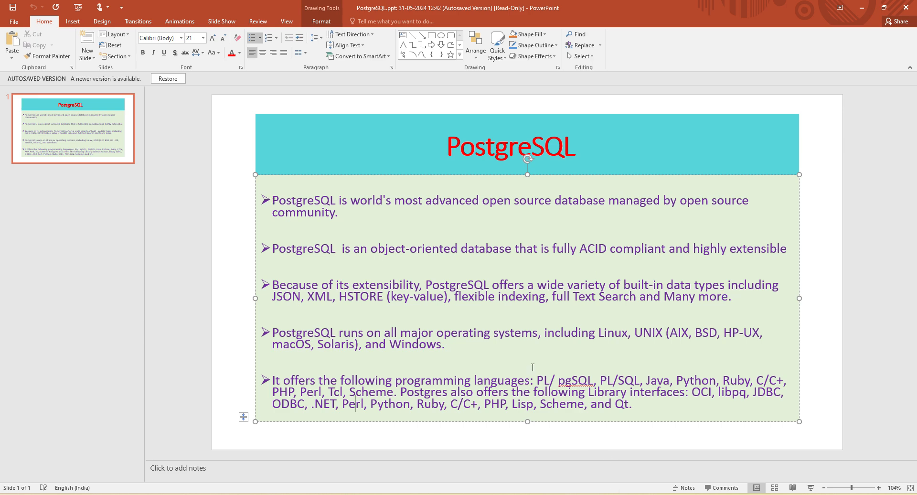
left_click(475, 330)
double_click(475, 330)
double_click(514, 333)
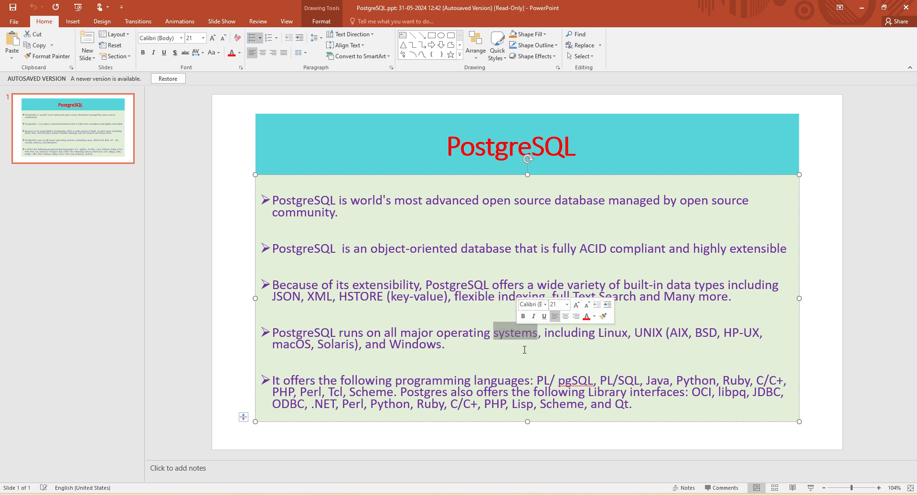
double_click(577, 335)
left_click(674, 365)
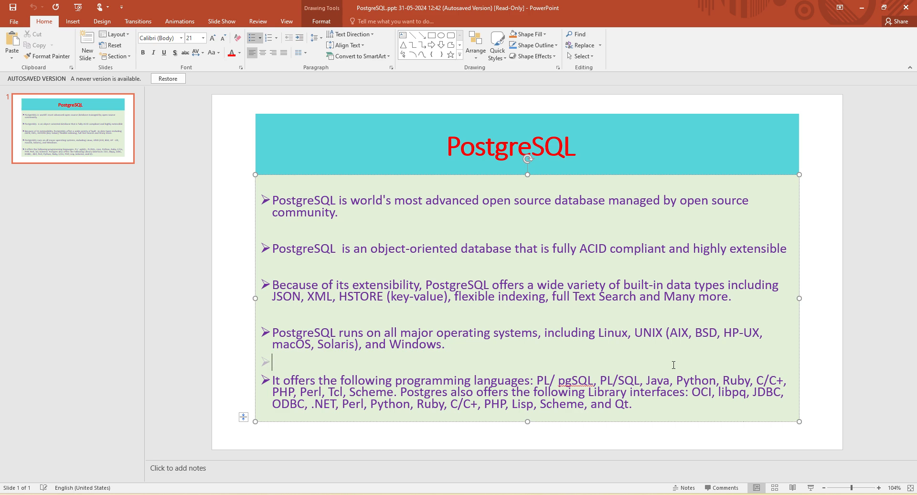
double_click(412, 345)
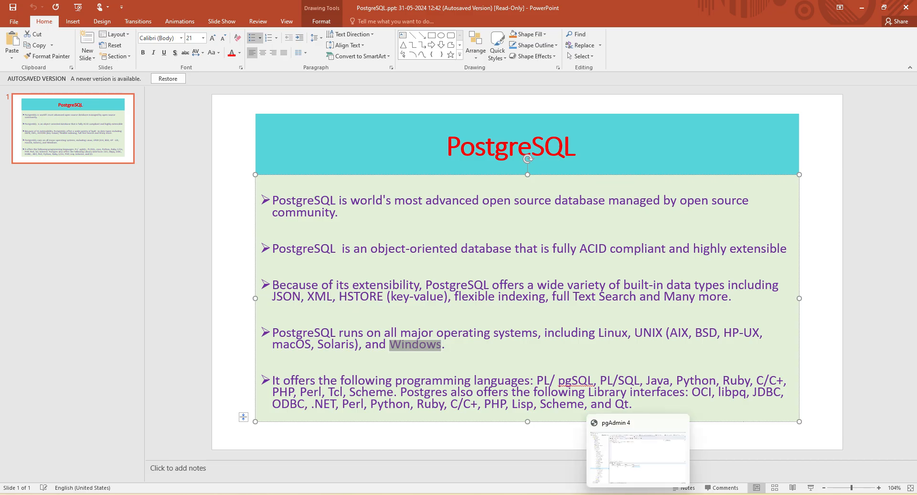
Switch back to pgAdmin 4, collapse the product_master database and expand it again to review its objects.
left_click(640, 494)
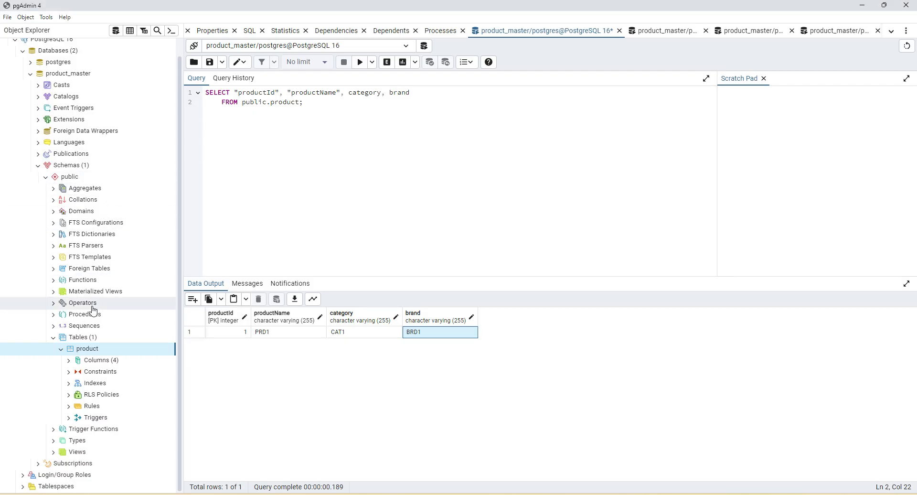
scroll(96, 308, "up", 1)
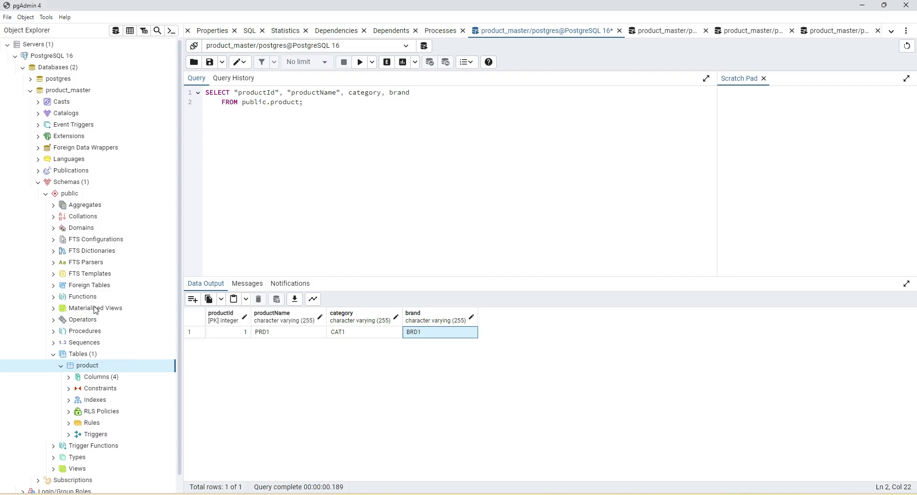
left_click(31, 92)
left_click(32, 94)
left_click(32, 94)
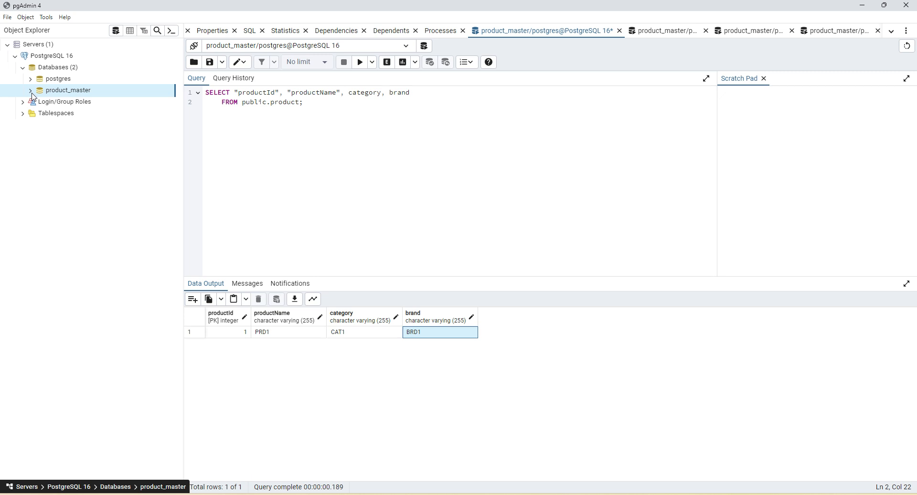
left_click(32, 95)
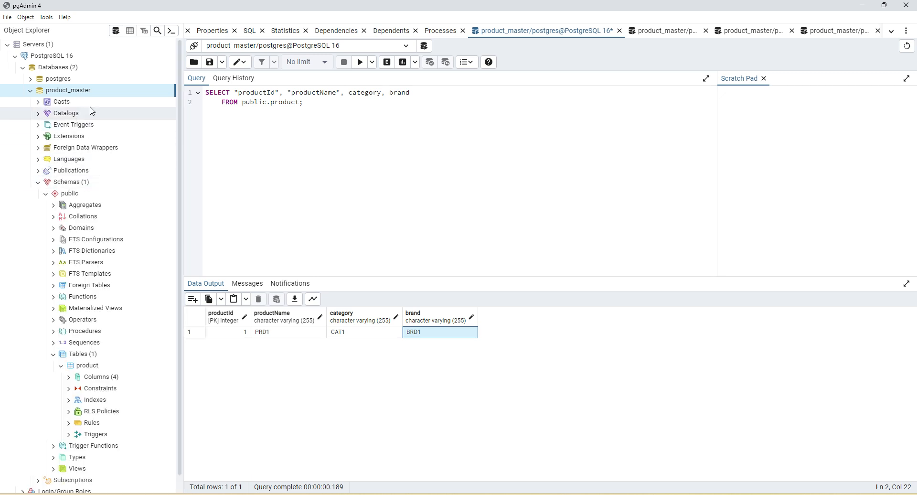
scroll(109, 364, "down", 1)
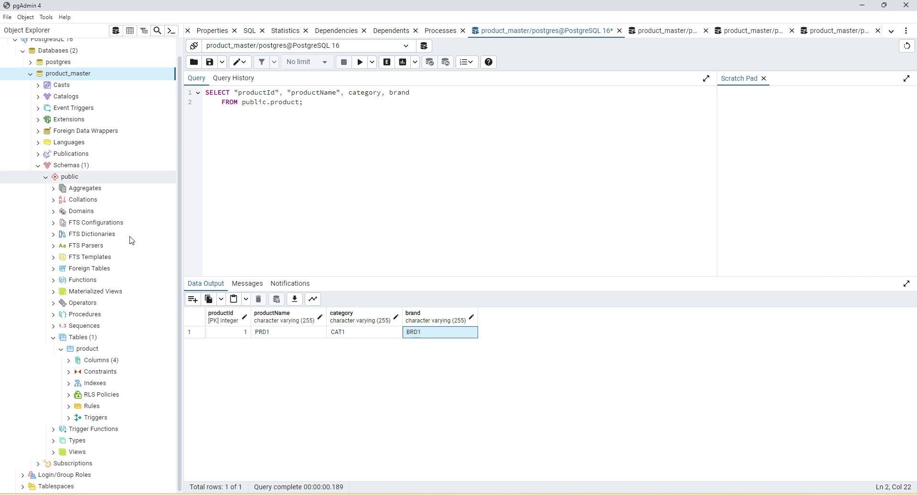
Expand the product table's columns to review them, and collapse both the columns and the Tables node.
left_click(96, 360)
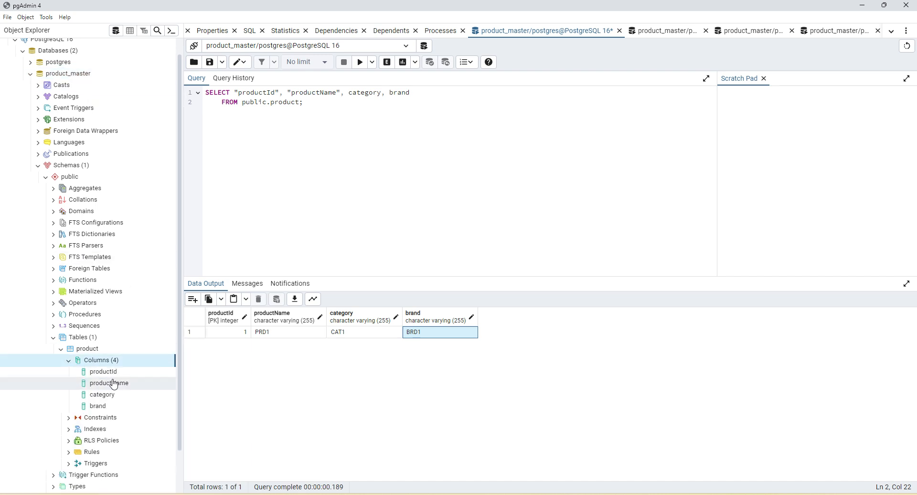
left_click(70, 362)
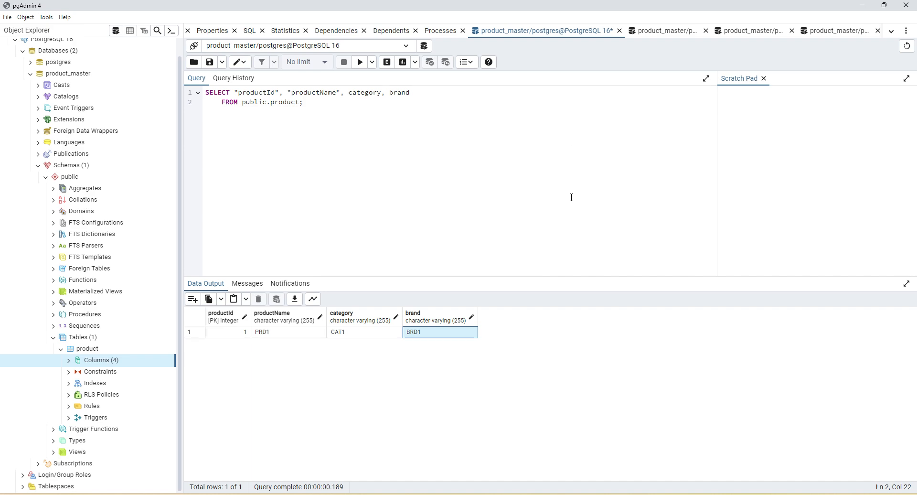
left_click(53, 339)
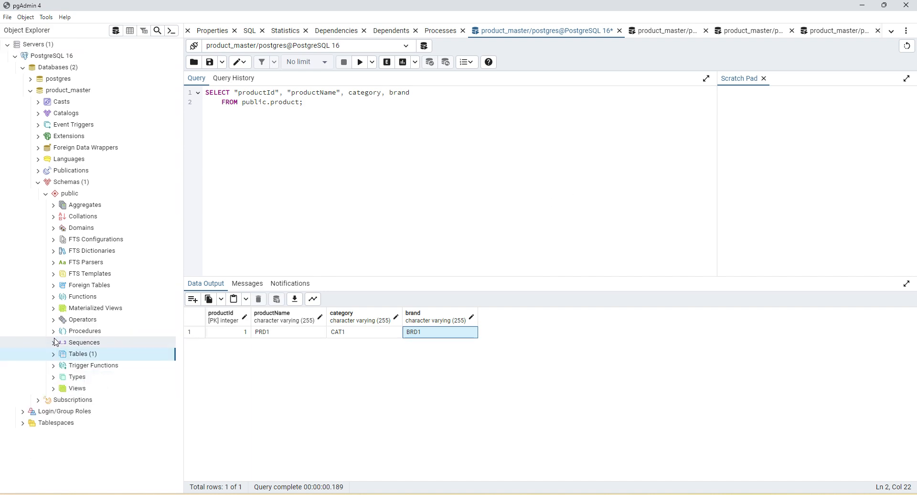
Minimize pgAdmin 4 to return to the PowerPoint slide and place the cursor in the blank bullet below the operating-systems point.
left_click(862, 5)
left_click(492, 354)
key("Return")
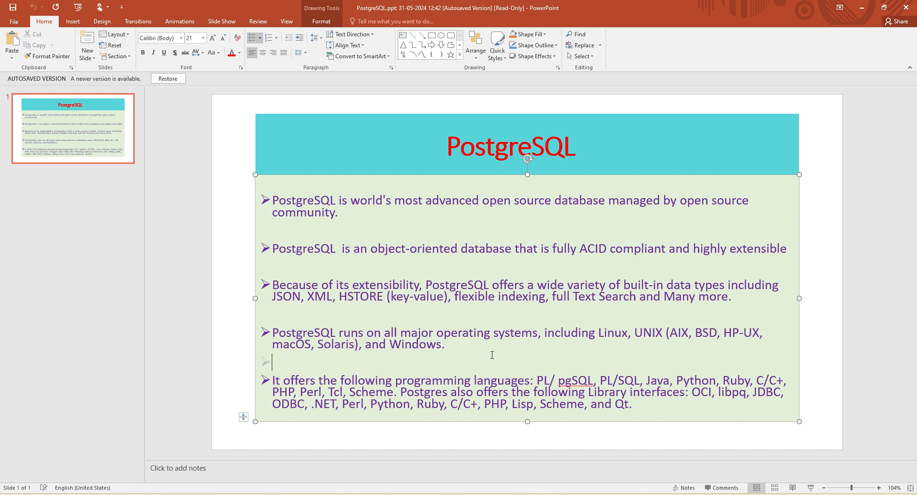